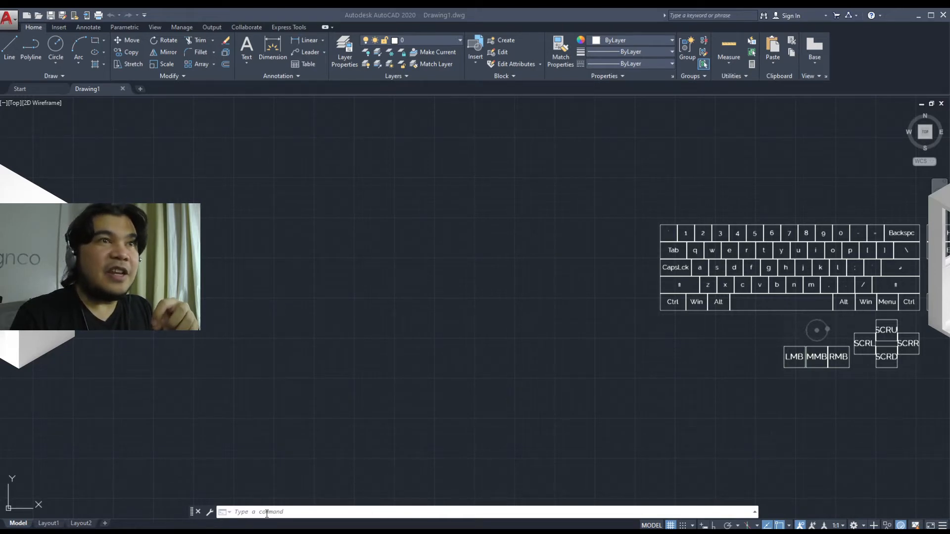
{"action": "left_click", "coordinate": [210, 512]}
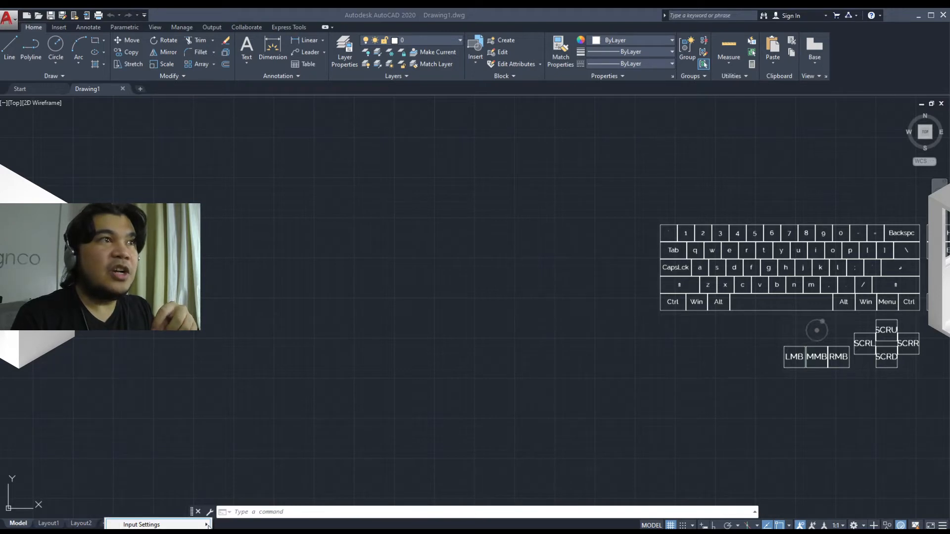
{"action": "mouse_move", "coordinate": [208, 525]}
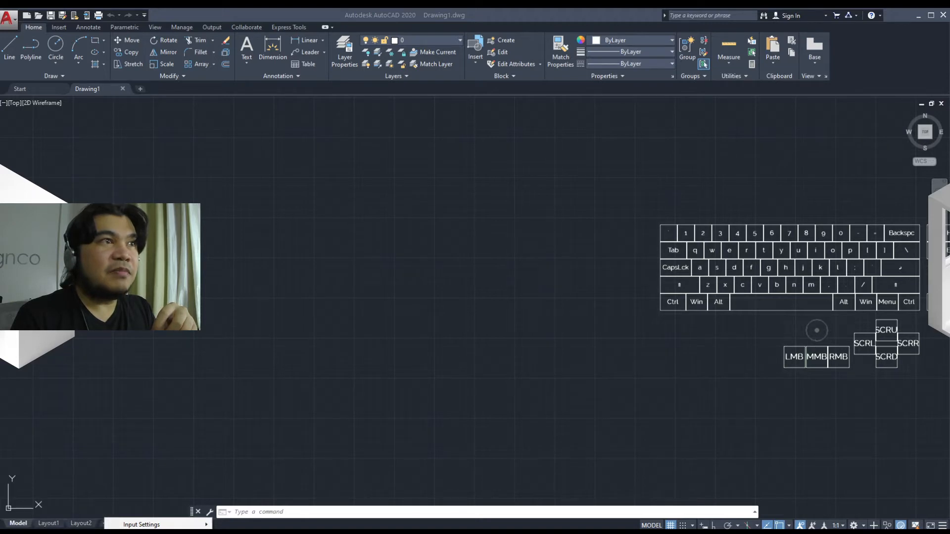
{"action": "left_click", "coordinate": [259, 469]}
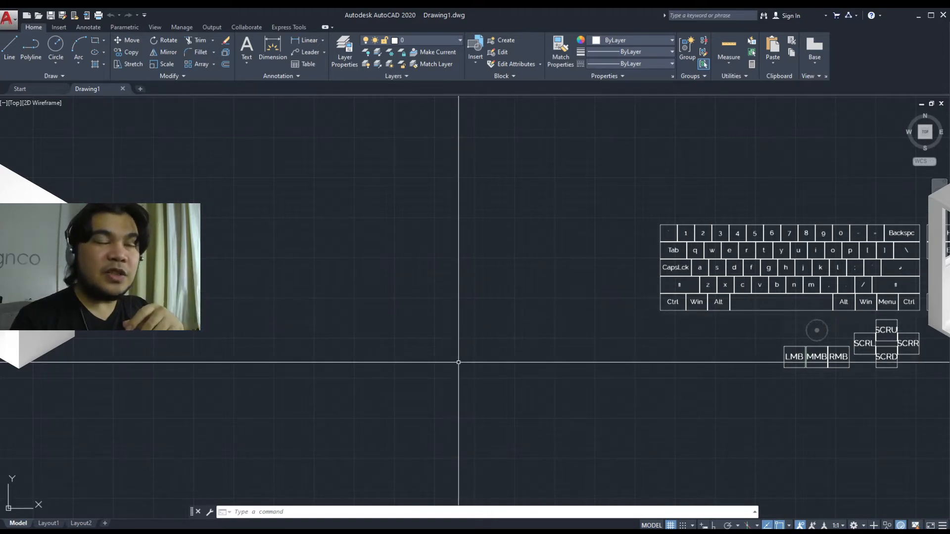
Practise zooming and panning the view around the drawing's origin
{"action": "scroll", "coordinate": [444, 372], "scroll_direction": "up", "scroll_amount": 2}
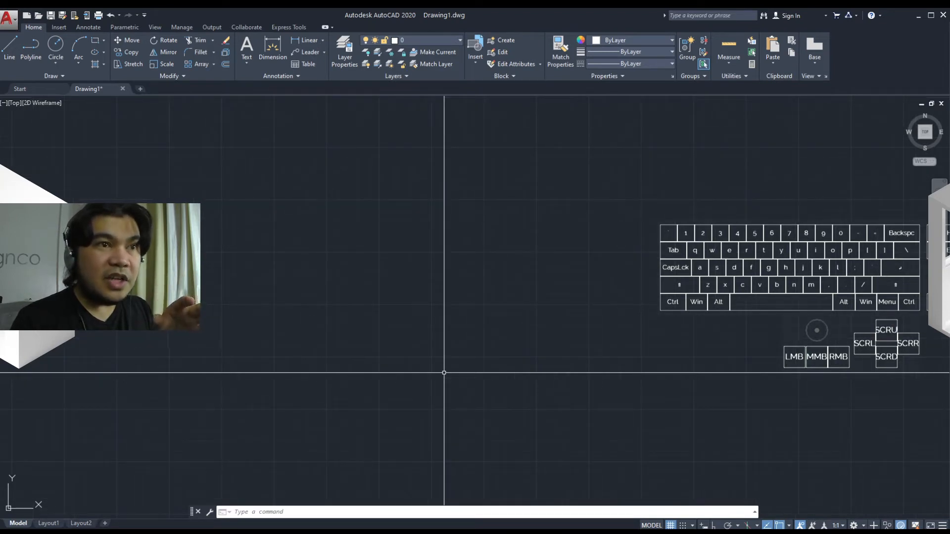
{"action": "scroll", "coordinate": [444, 373], "scroll_direction": "down", "scroll_amount": 1}
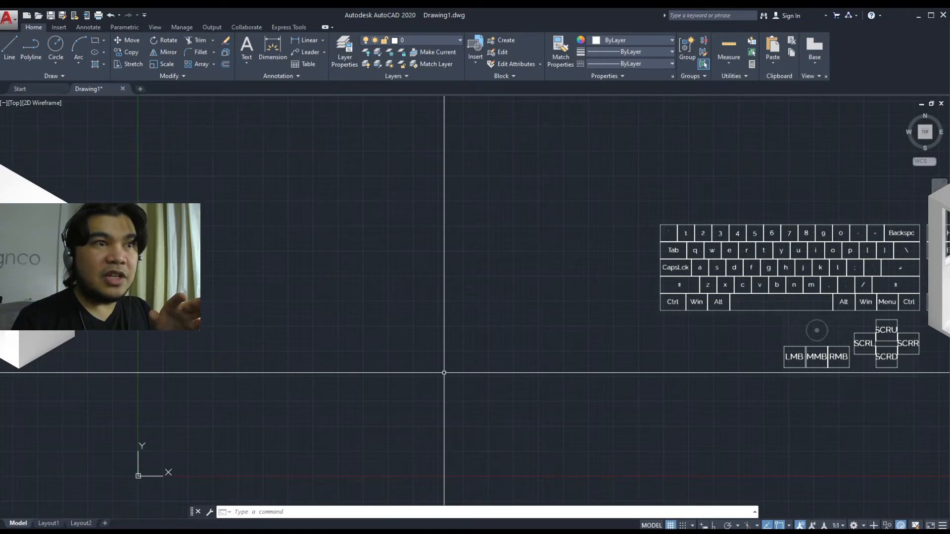
{"action": "middle_click_drag", "start_coordinate": [330, 403], "coordinate": [602, 336]}
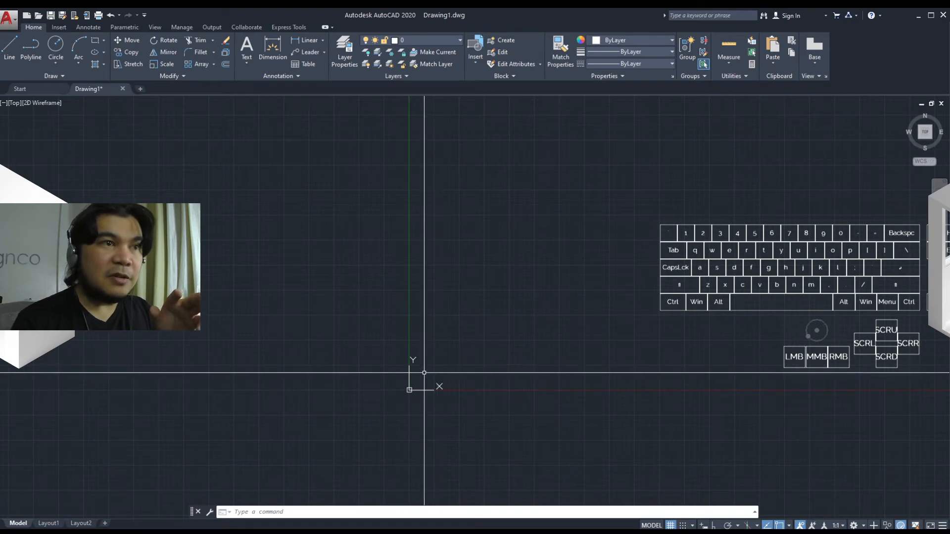
{"action": "middle_click_drag", "start_coordinate": [450, 371], "coordinate": [429, 382]}
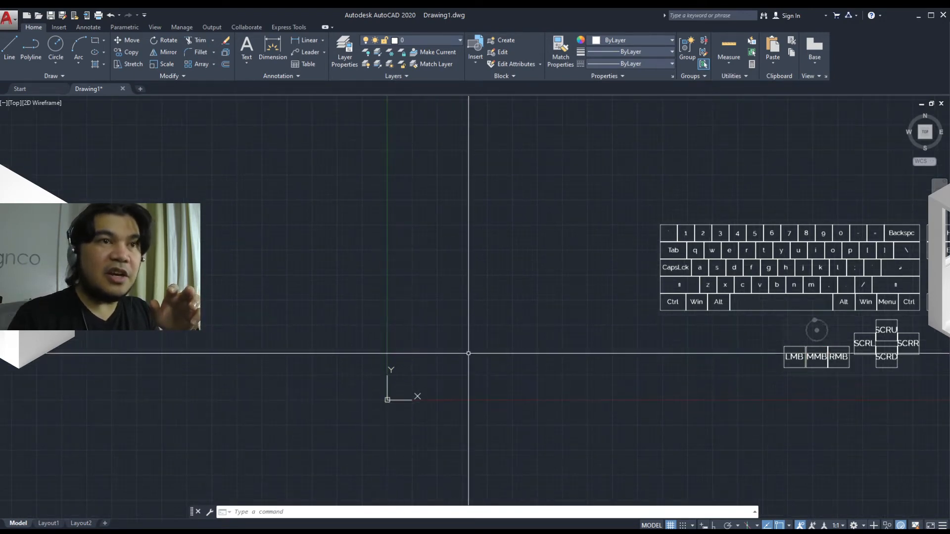
{"action": "middle_click_drag", "start_coordinate": [437, 373], "coordinate": [517, 320]}
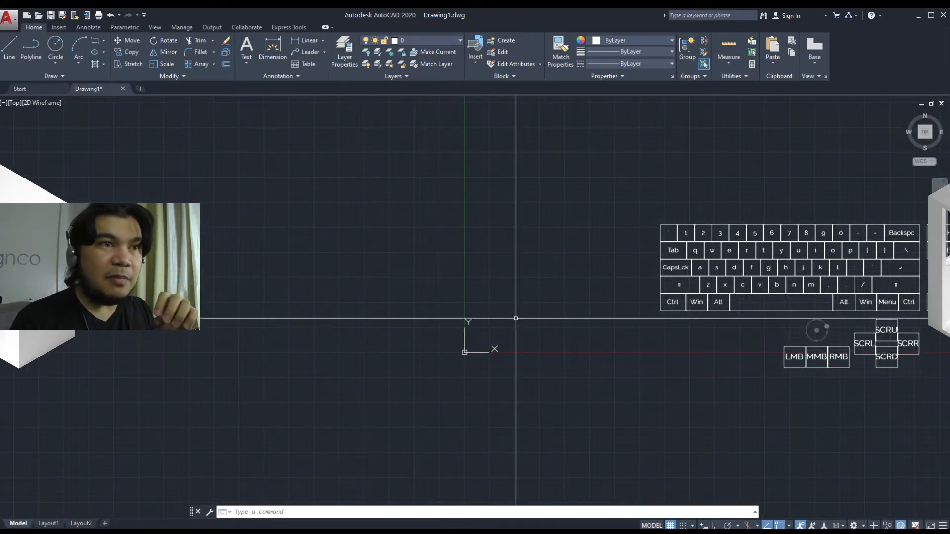
{"action": "middle_click_drag", "start_coordinate": [515, 319], "coordinate": [487, 329]}
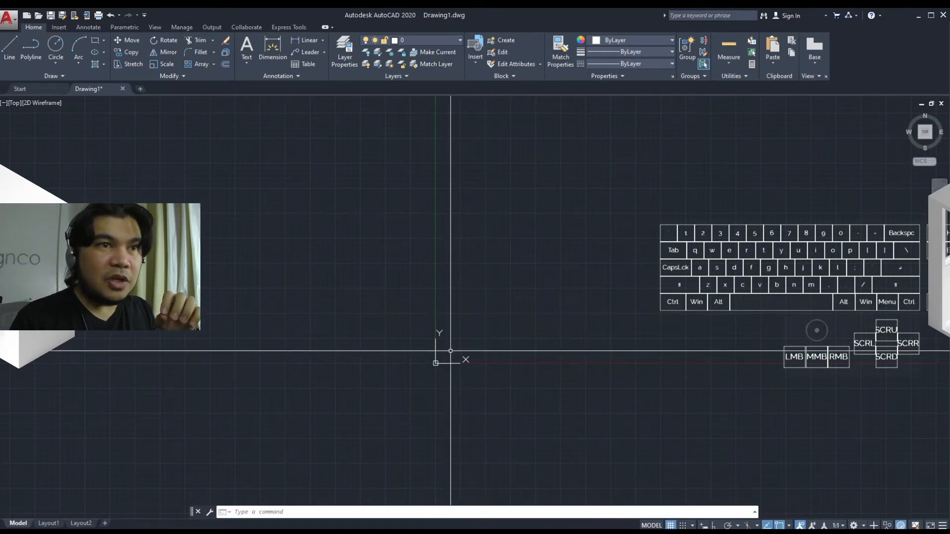
{"action": "scroll", "coordinate": [450, 351], "scroll_direction": "up", "scroll_amount": 10}
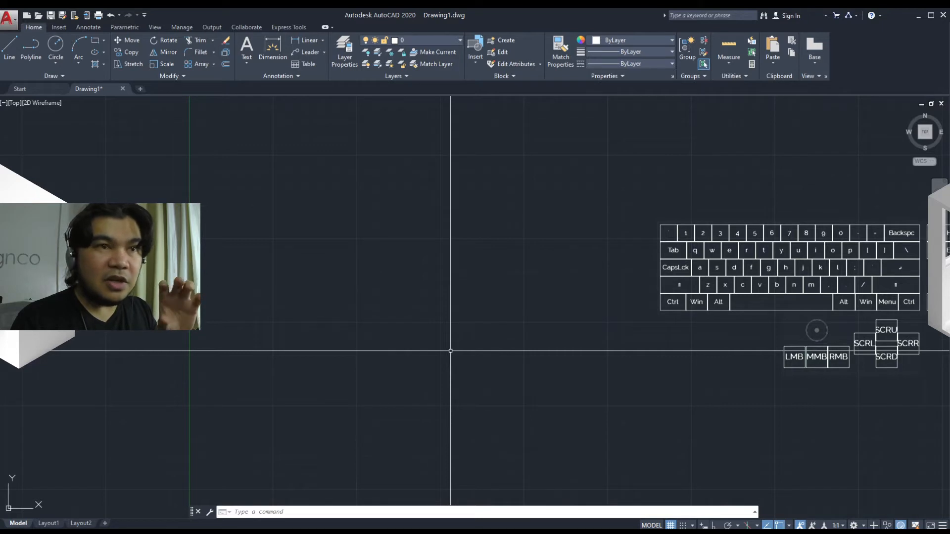
{"action": "scroll", "coordinate": [451, 351], "scroll_direction": "down", "scroll_amount": 6}
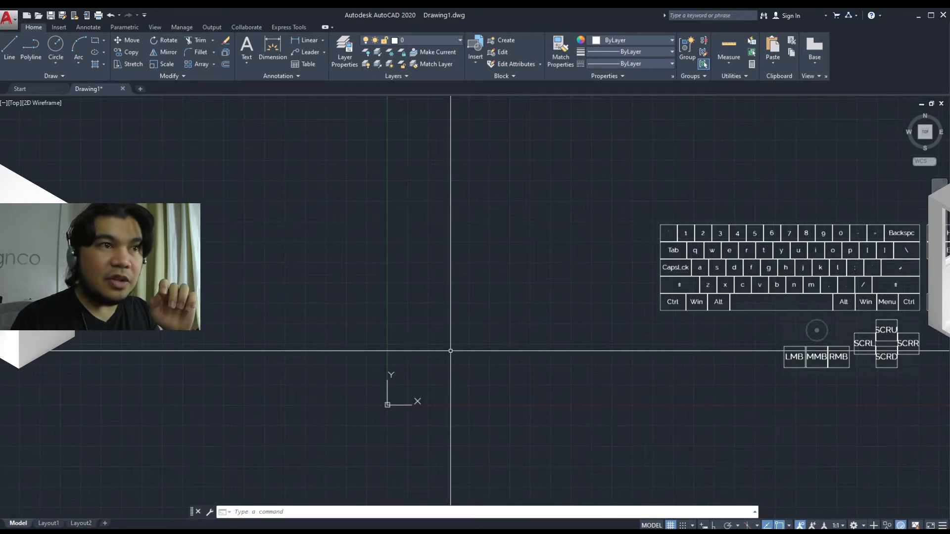
{"action": "middle_click_drag", "start_coordinate": [432, 375], "coordinate": [458, 328]}
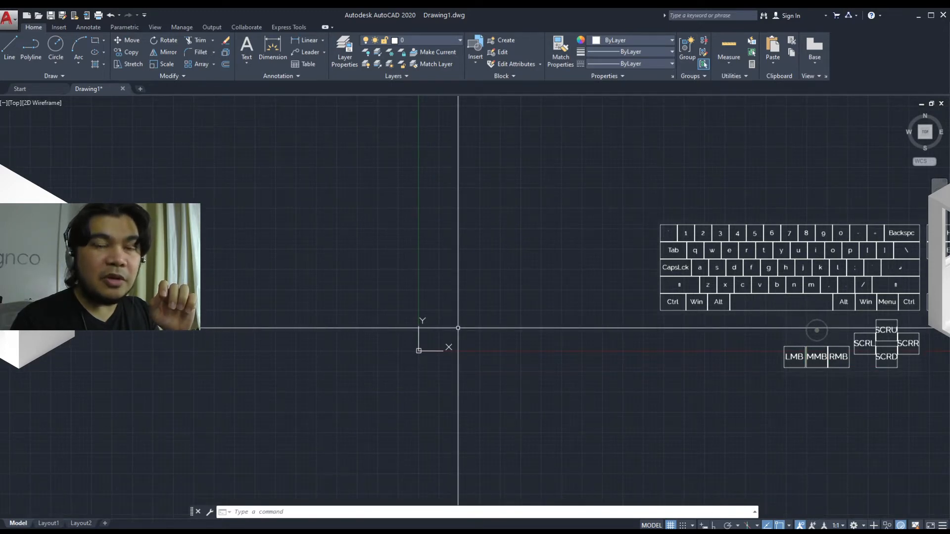
{"action": "middle_click_drag", "start_coordinate": [457, 328], "coordinate": [458, 329]}
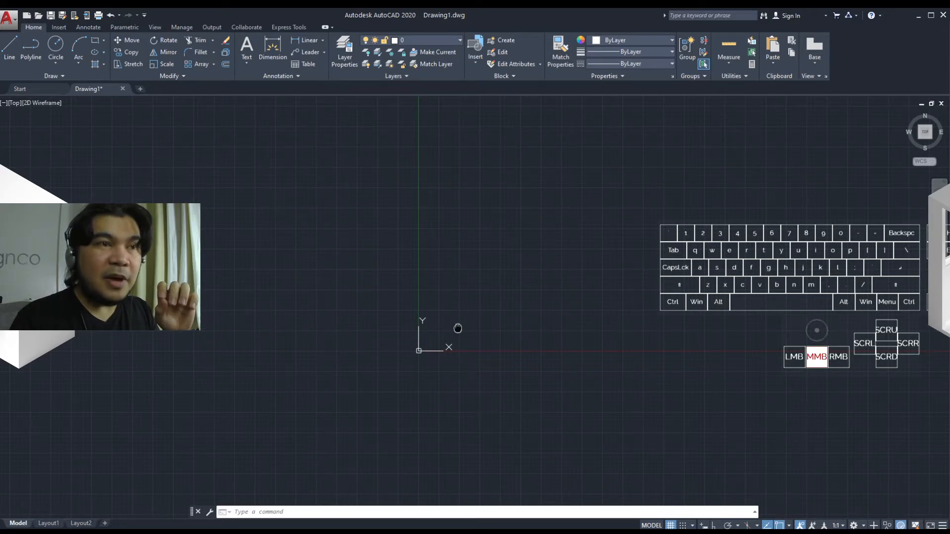
{"action": "middle_click_drag", "start_coordinate": [458, 328], "coordinate": [523, 341]}
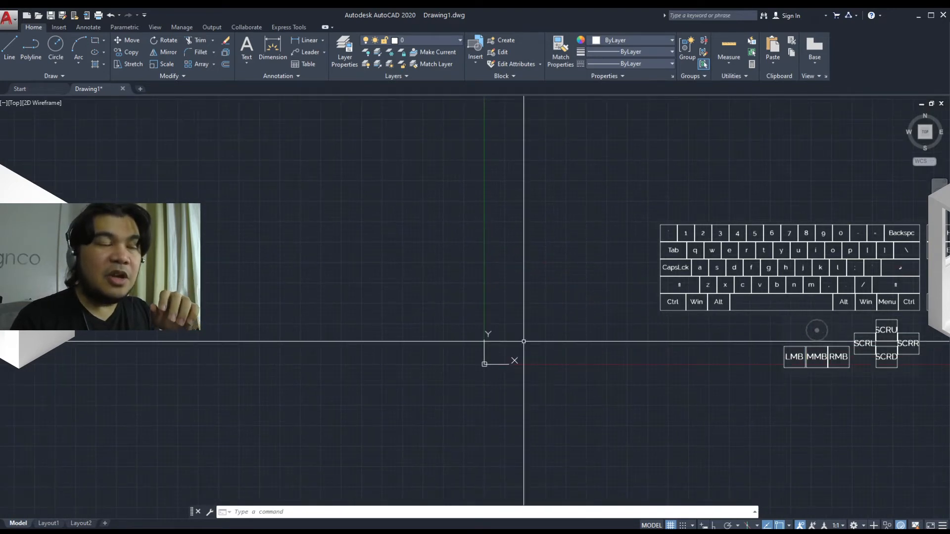
{"action": "scroll", "coordinate": [498, 357], "scroll_direction": "up", "scroll_amount": 4}
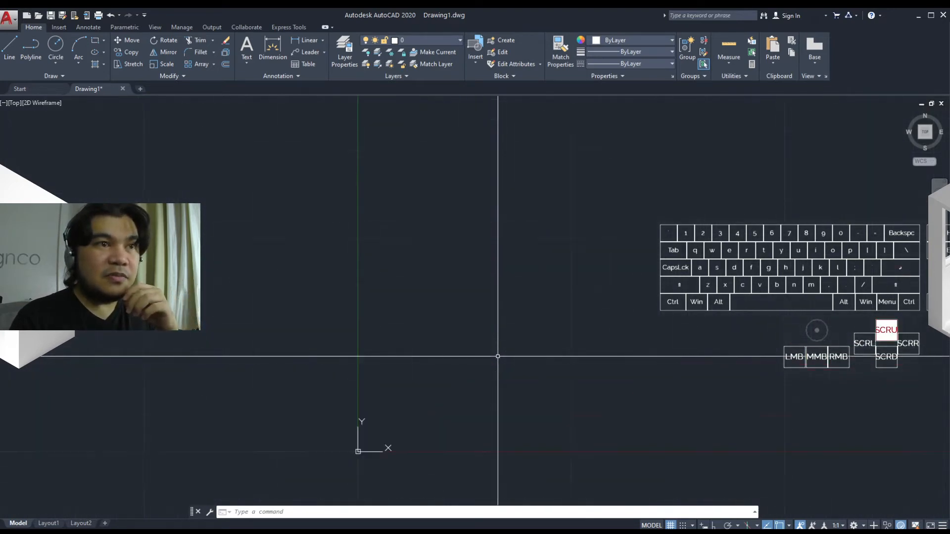
{"action": "mouse_move", "coordinate": [497, 356]}
{"action": "middle_mouse_down"}
{"action": "mouse_move", "coordinate": [439, 340]}
{"action": "mouse_move", "coordinate": [448, 272]}
{"action": "mouse_move", "coordinate": [413, 358]}
{"action": "middle_mouse_up"}
{"action": "scroll", "coordinate": [425, 349], "scroll_direction": "down", "scroll_amount": 2}
{"action": "middle_click_drag", "start_coordinate": [458, 336], "coordinate": [340, 379]}
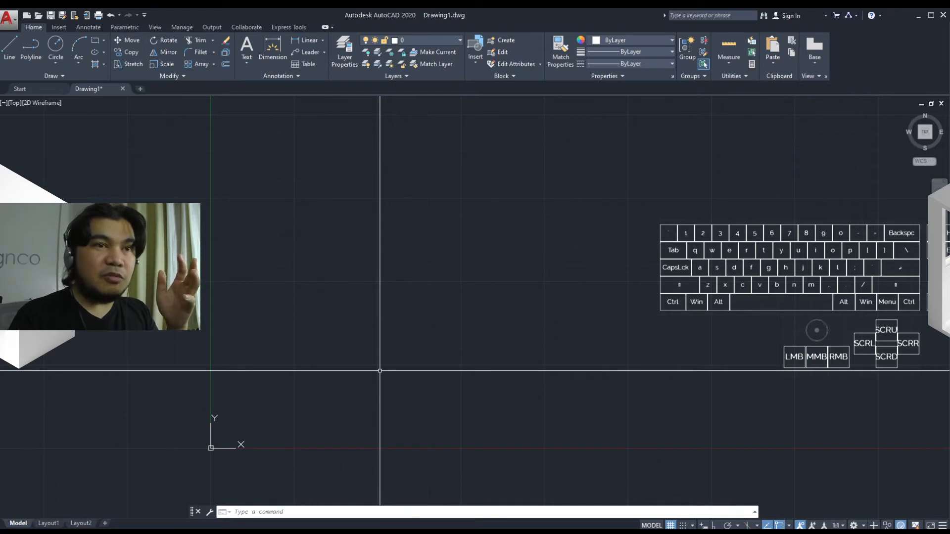
{"action": "mouse_move", "coordinate": [439, 322]}
{"action": "middle_mouse_down"}
{"action": "mouse_move", "coordinate": [464, 333]}
{"action": "mouse_move", "coordinate": [528, 252]}
{"action": "mouse_move", "coordinate": [346, 392]}
{"action": "mouse_move", "coordinate": [448, 301]}
{"action": "mouse_move", "coordinate": [454, 329]}
{"action": "mouse_move", "coordinate": [470, 301]}
{"action": "mouse_move", "coordinate": [424, 316]}
{"action": "mouse_move", "coordinate": [371, 313]}
{"action": "middle_mouse_up"}
{"action": "middle_click_drag", "start_coordinate": [500, 278], "coordinate": [445, 282]}
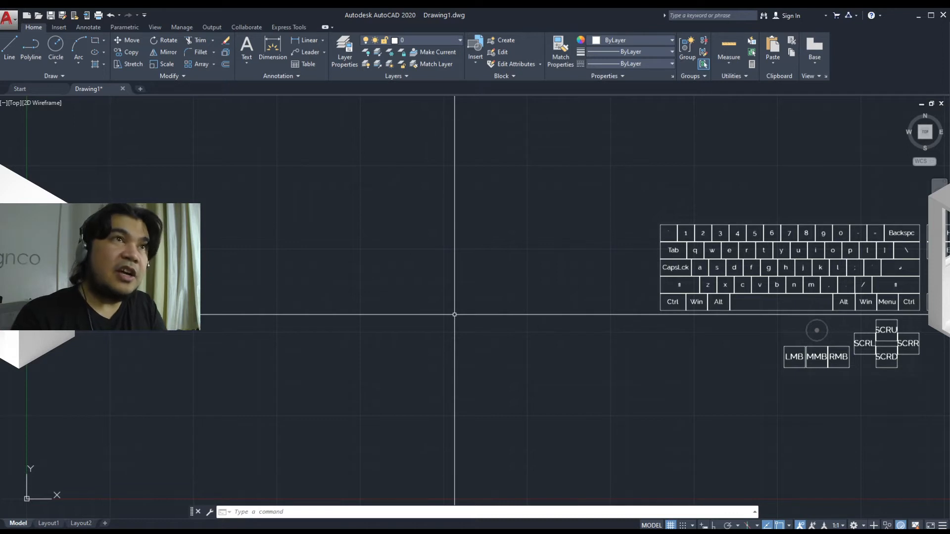
{"action": "middle_click_drag", "start_coordinate": [449, 310], "coordinate": [531, 280]}
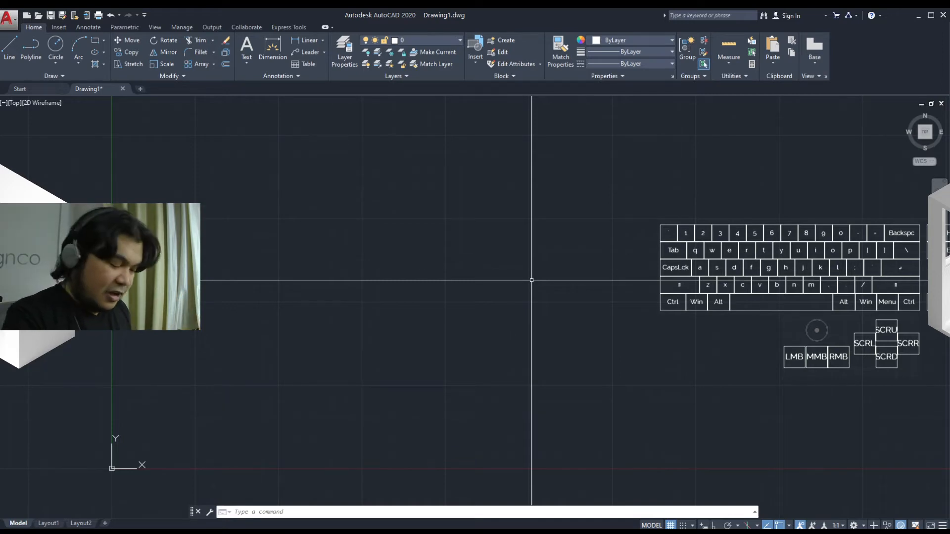
Draw a single diagonal line segment with the Line command
{"action": "type", "text": "line"}
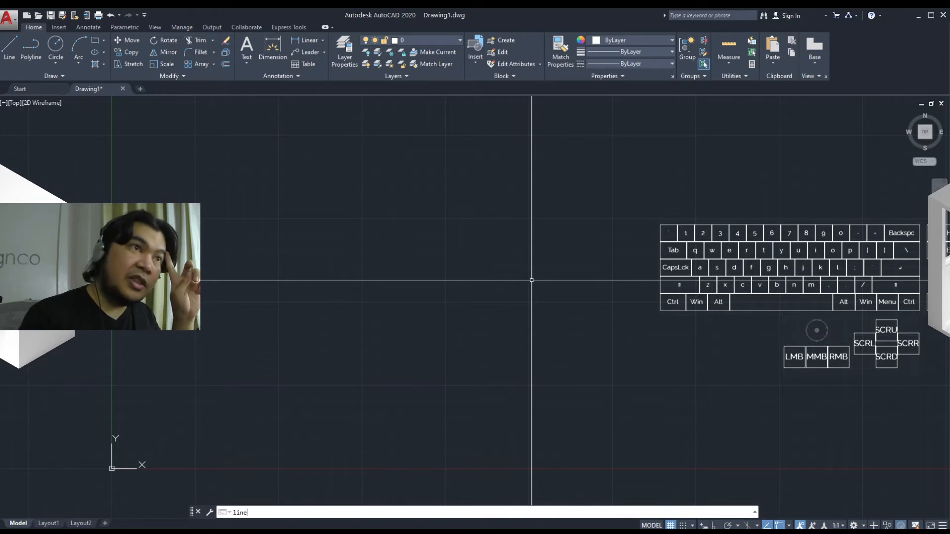
{"action": "key", "text": "Return"}
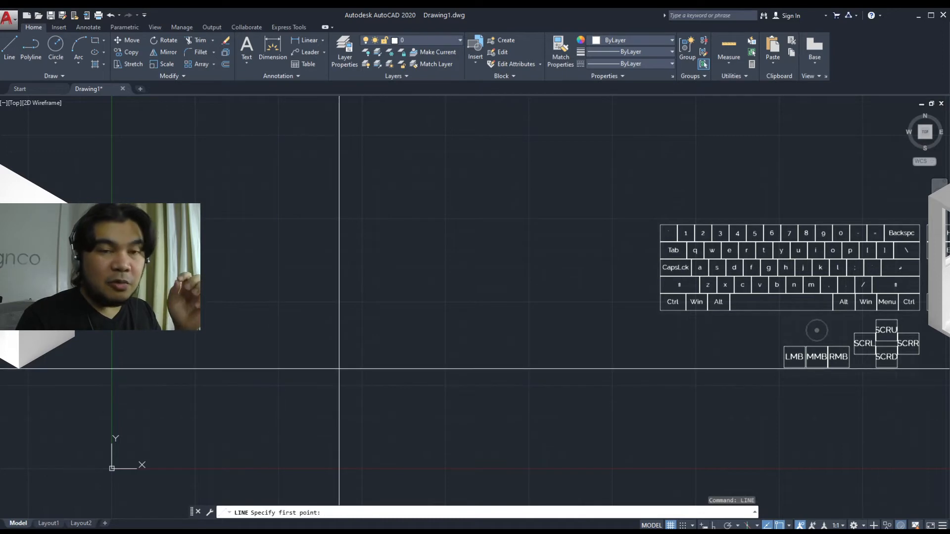
{"action": "left_click", "coordinate": [326, 346]}
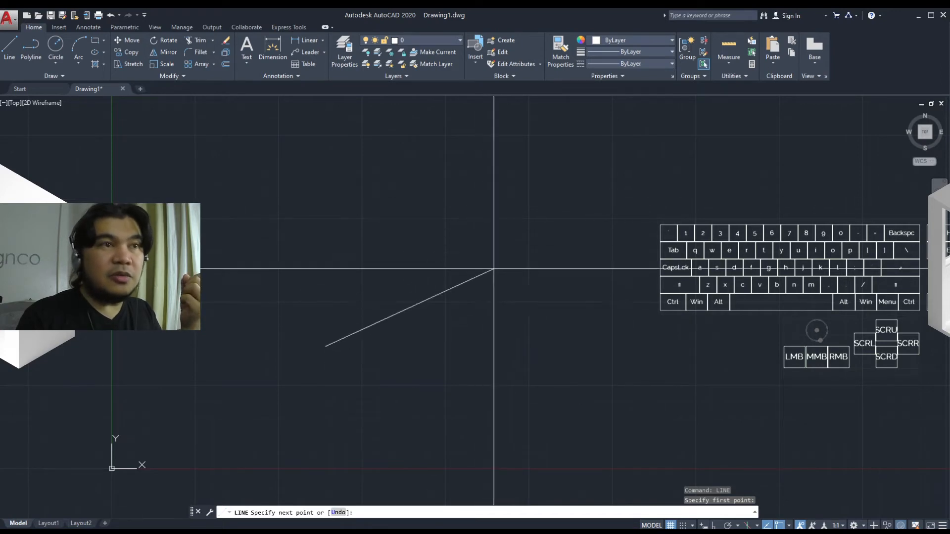
{"action": "left_click", "coordinate": [540, 192]}
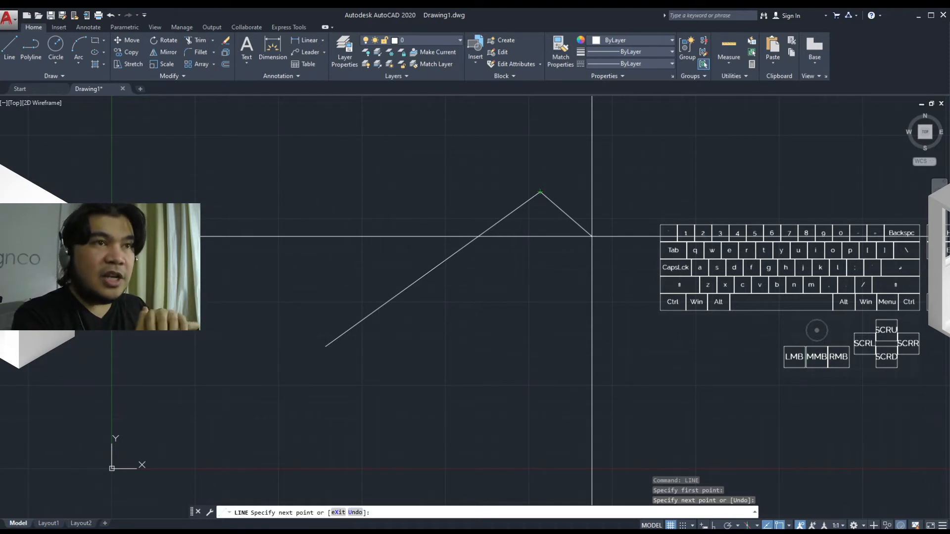
{"action": "key", "text": "Escape"}
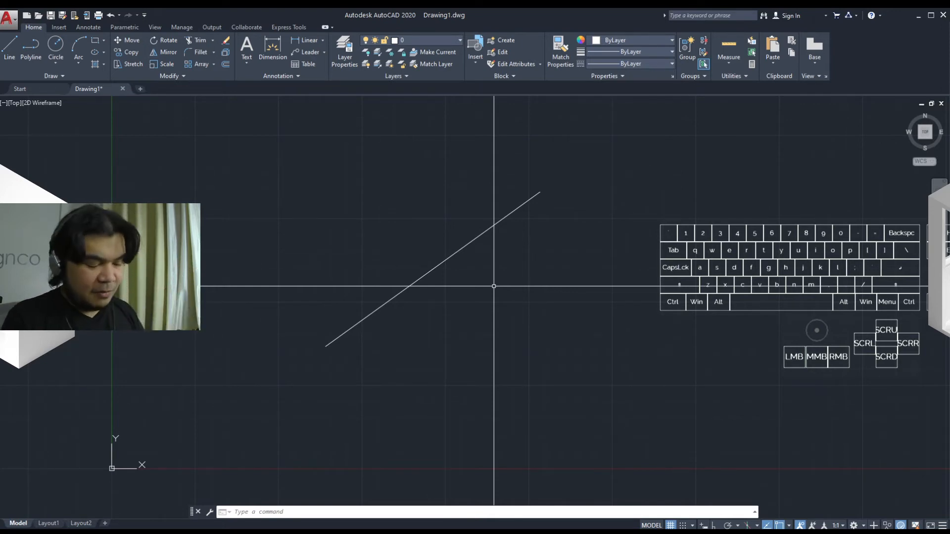
Draw a three-segment zigzag of connected lines with the L shortcut
{"action": "type", "text": "l"}
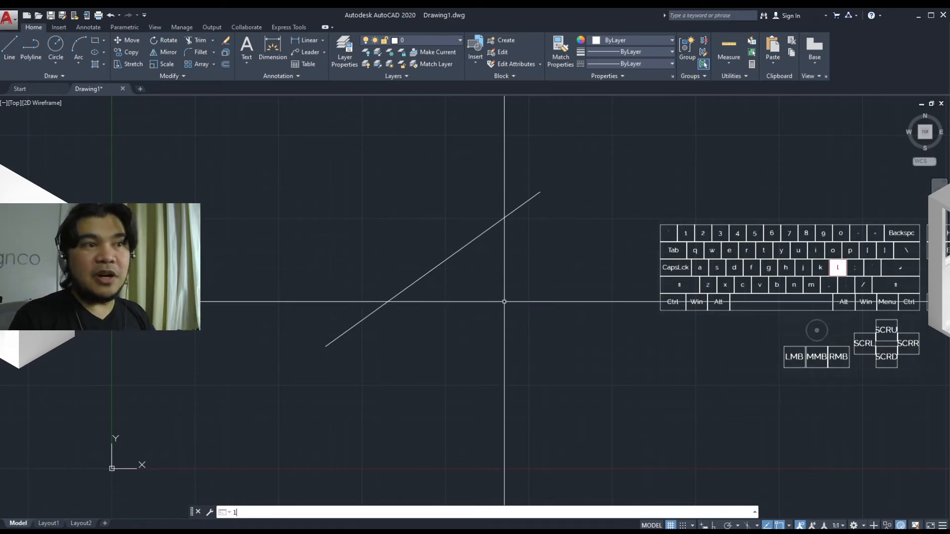
{"action": "key", "text": "Return"}
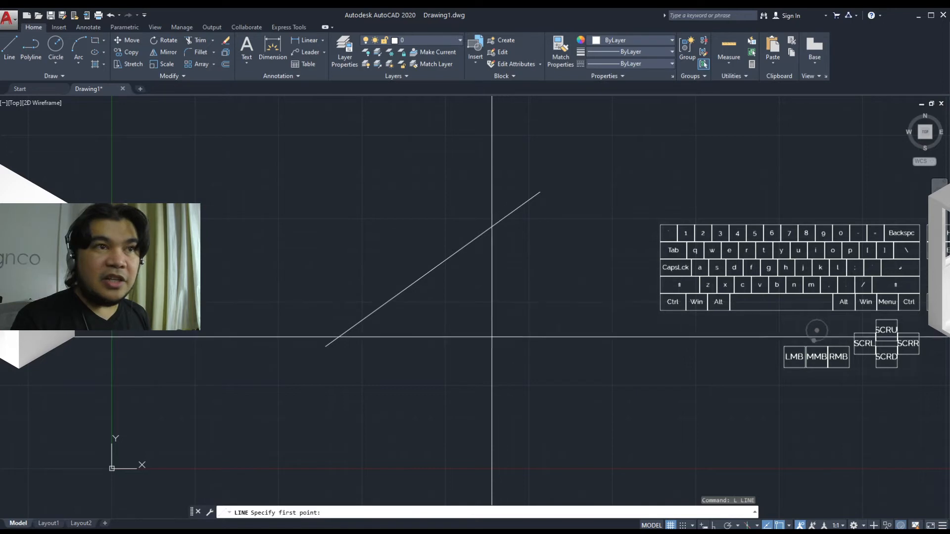
{"action": "left_click", "coordinate": [431, 403]}
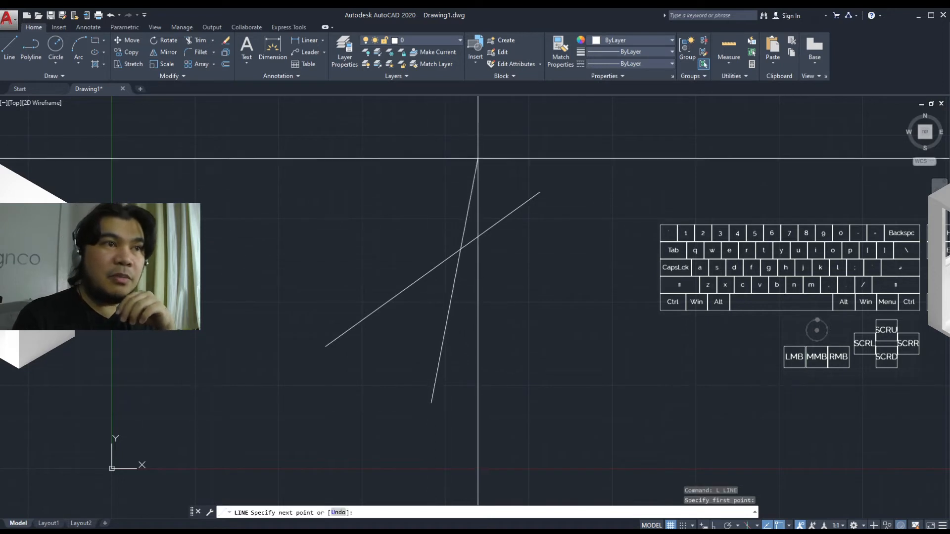
{"action": "left_click", "coordinate": [477, 157]}
{"action": "left_click", "coordinate": [529, 264]}
{"action": "left_click", "coordinate": [593, 174]}
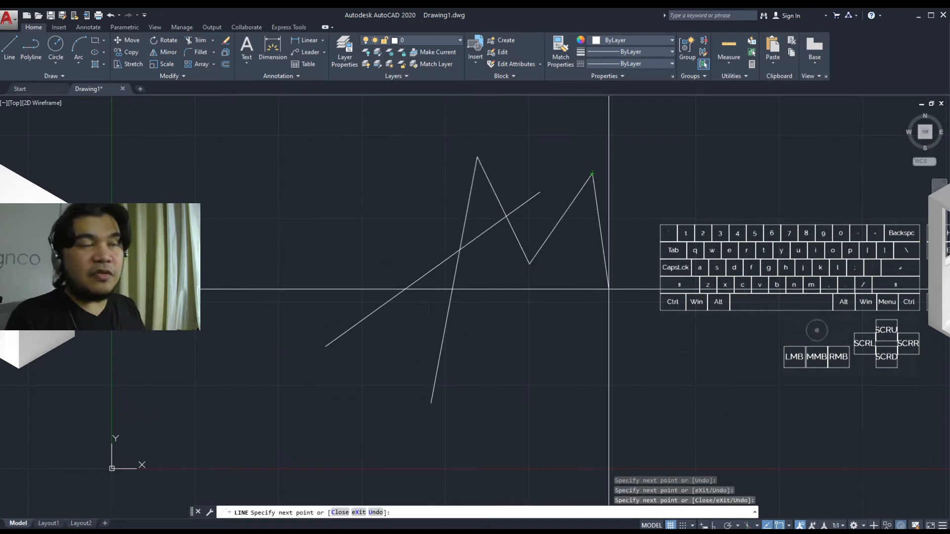
{"action": "key", "text": "Escape"}
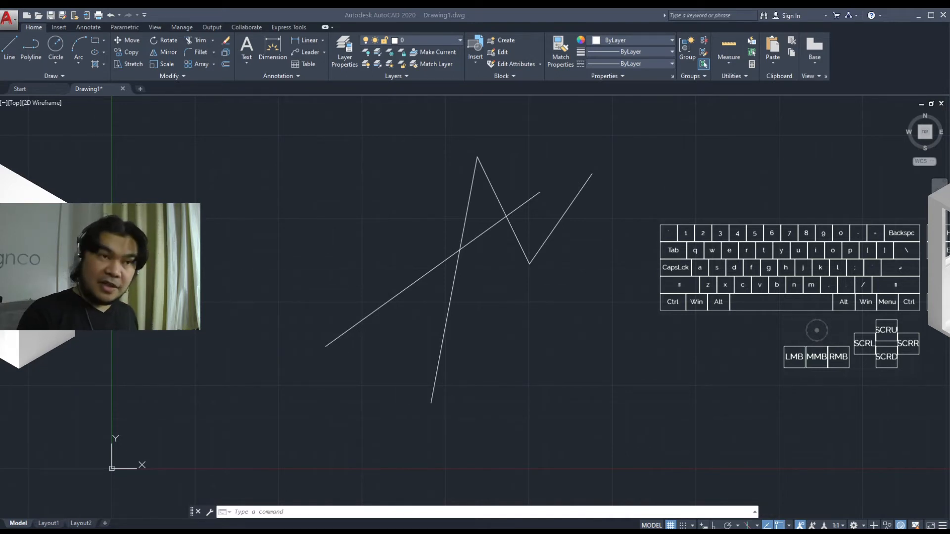
Draw an open five-segment polyline around the existing lines with the Polyline command
{"action": "type", "text": "yline"}
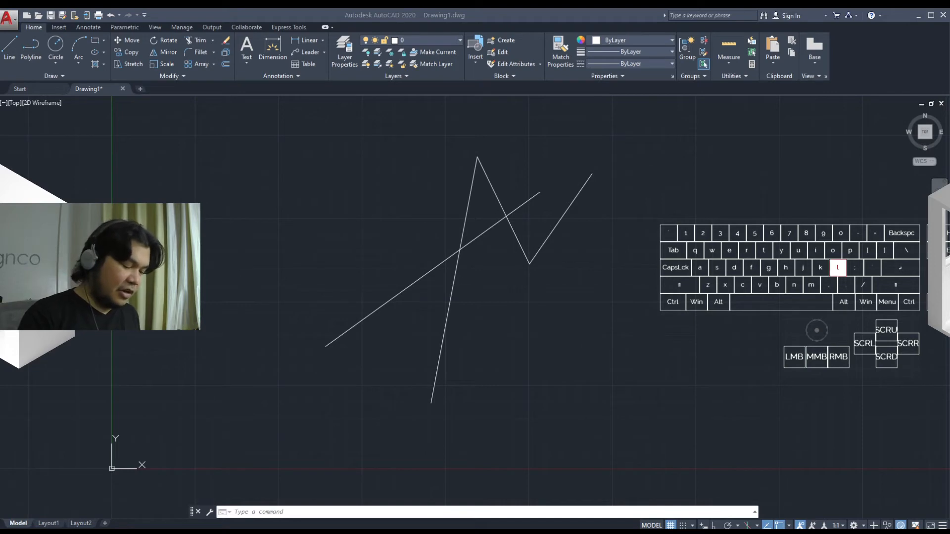
{"action": "key", "text": "Return"}
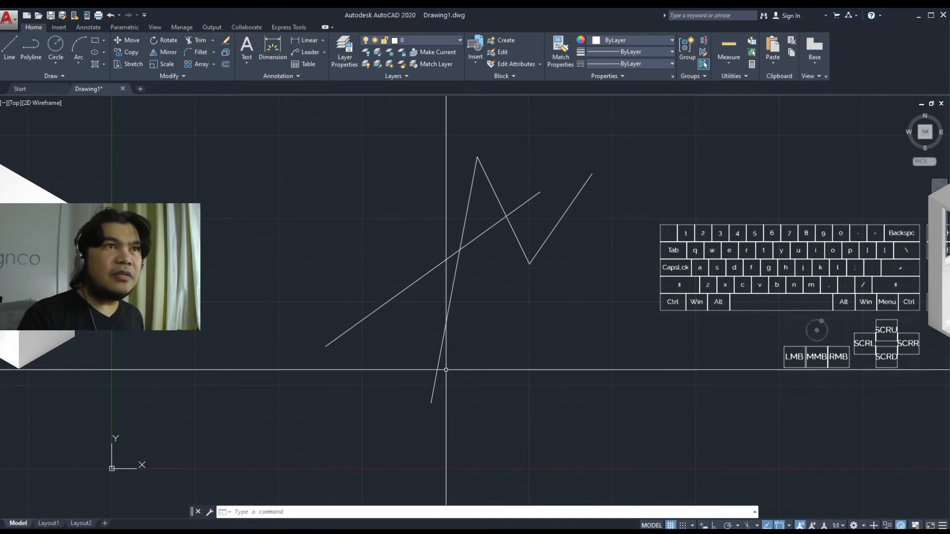
{"action": "type", "text": "pol"}
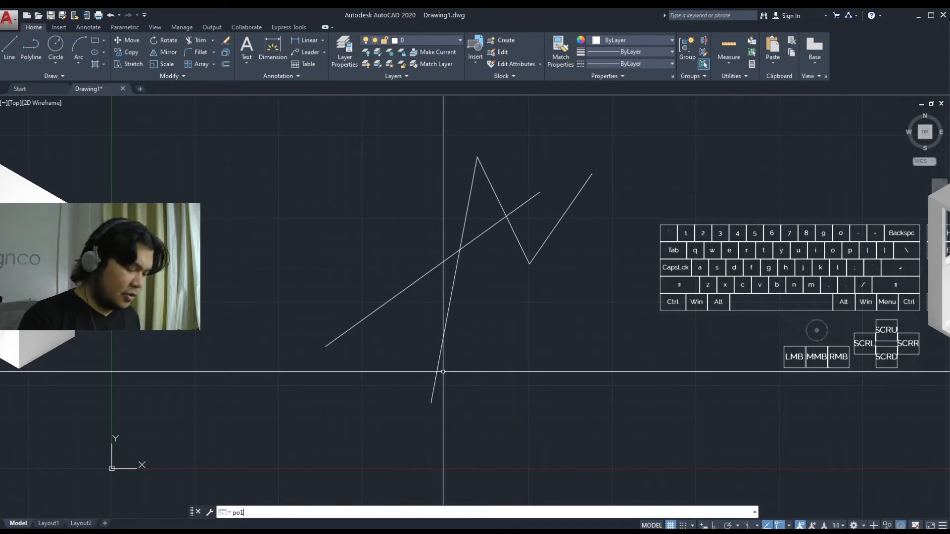
{"action": "type", "text": "yline"}
{"action": "key", "text": "Return"}
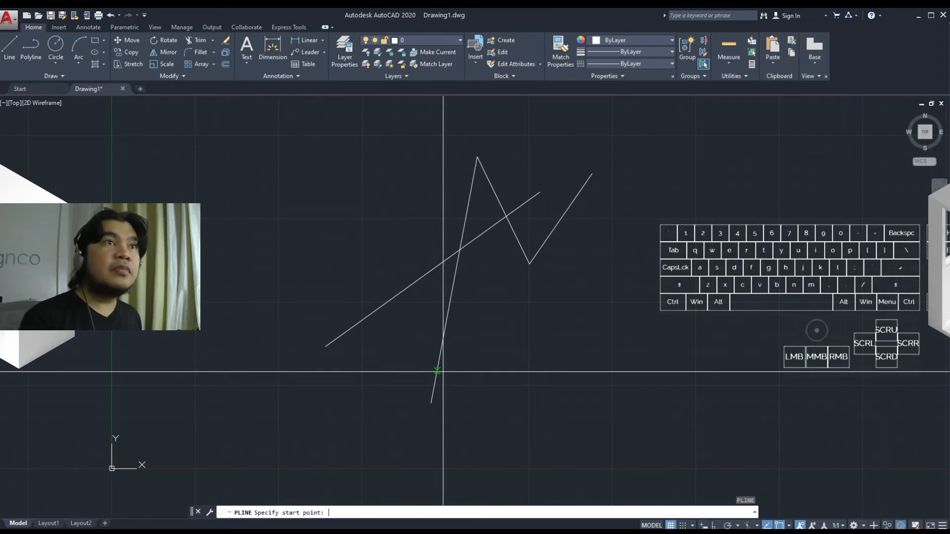
{"action": "left_click", "coordinate": [477, 374]}
{"action": "left_click", "coordinate": [627, 267]}
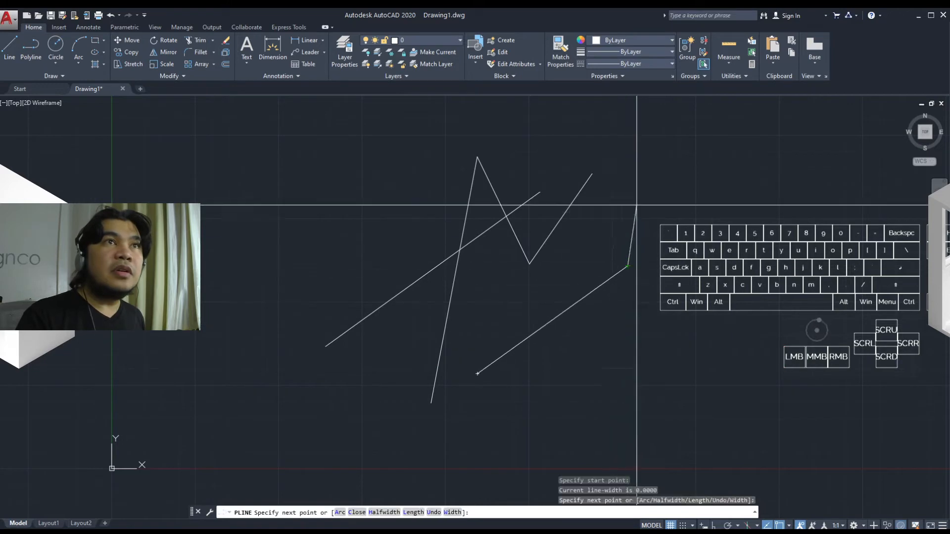
{"action": "left_click", "coordinate": [529, 123]}
{"action": "left_click", "coordinate": [375, 145]}
{"action": "left_click", "coordinate": [343, 267]}
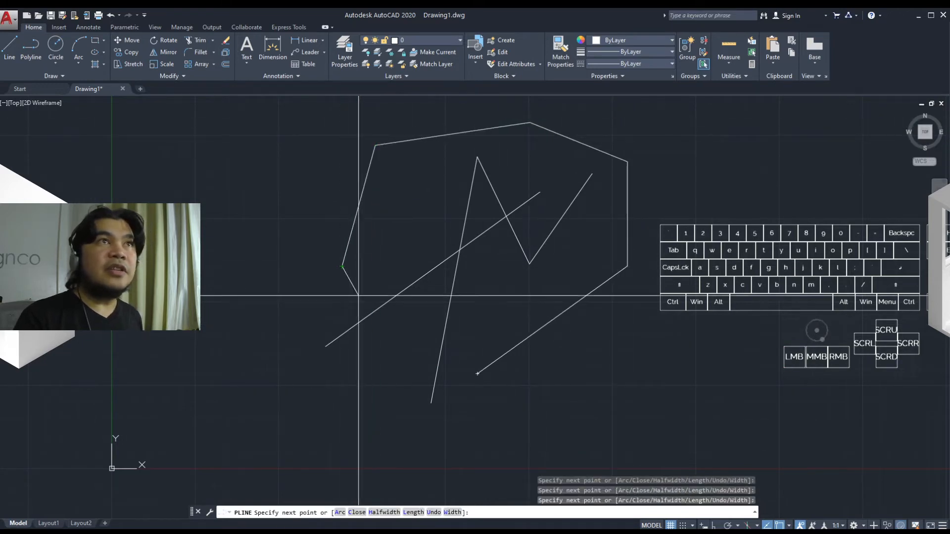
{"action": "key", "text": "Escape"}
{"action": "middle_click_drag", "start_coordinate": [507, 374], "coordinate": [395, 386]}
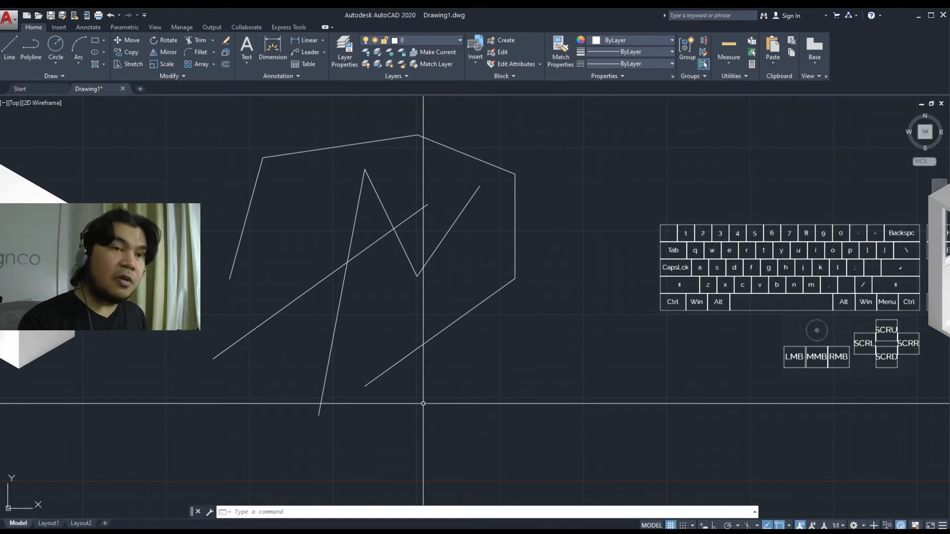
Draw an open two-segment polyline to the right of the existing shapes with the PL shortcut
{"action": "type", "text": "pl"}
{"action": "key", "text": "space"}
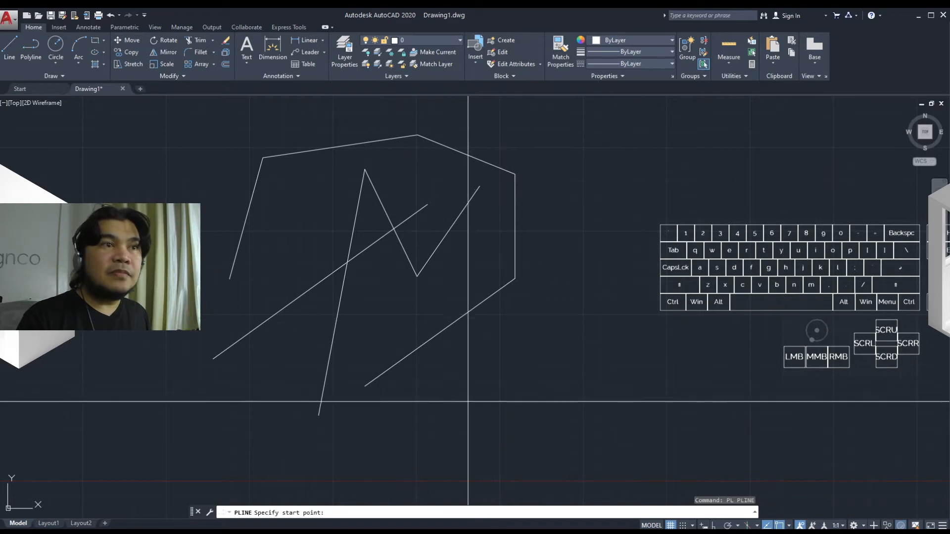
{"action": "left_click", "coordinate": [446, 429]}
{"action": "left_click", "coordinate": [529, 294]}
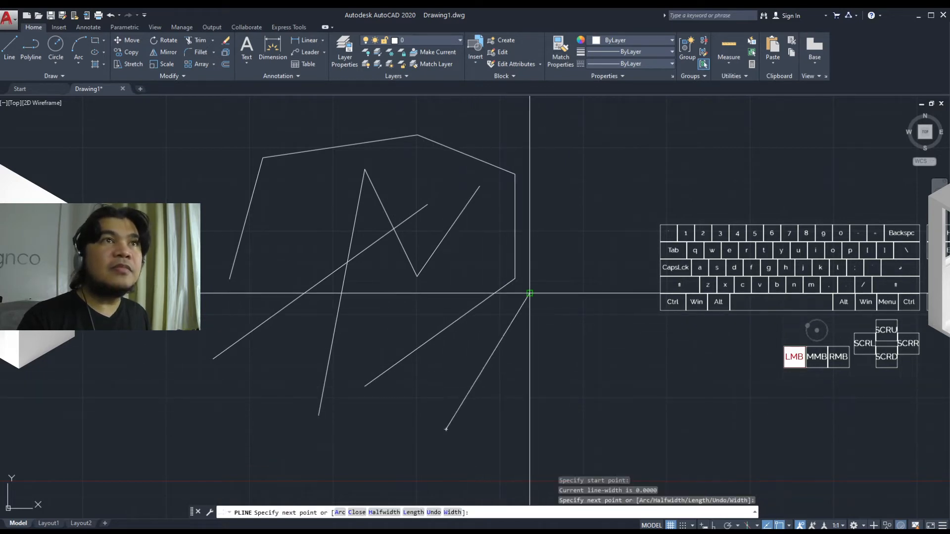
{"action": "left_click", "coordinate": [602, 244]}
{"action": "key", "text": "Escape"}
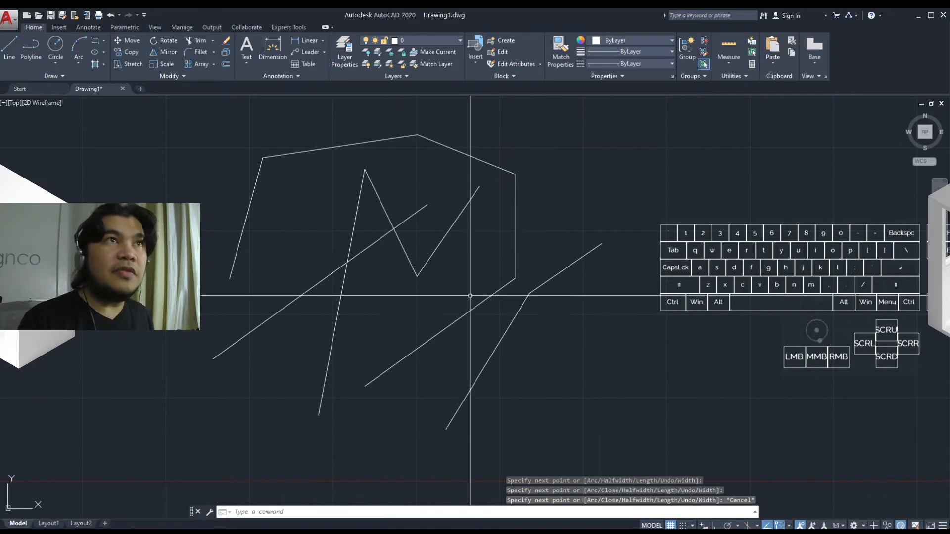
Select the separate lines and then the polyline in turn to compare how each highlights, clearing each selection
{"action": "left_click", "coordinate": [534, 341]}
{"action": "left_click", "coordinate": [467, 263]}
{"action": "key", "text": "Escape"}
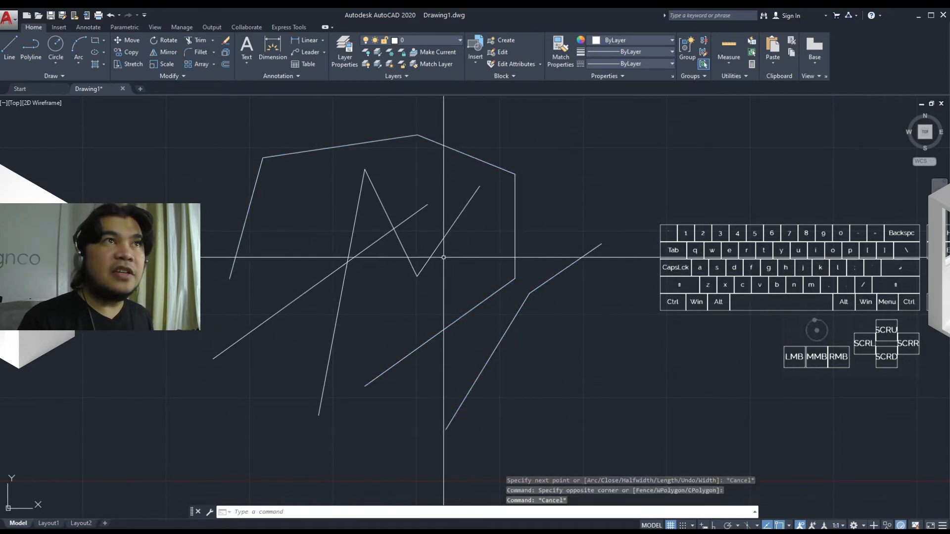
{"action": "left_click", "coordinate": [433, 253]}
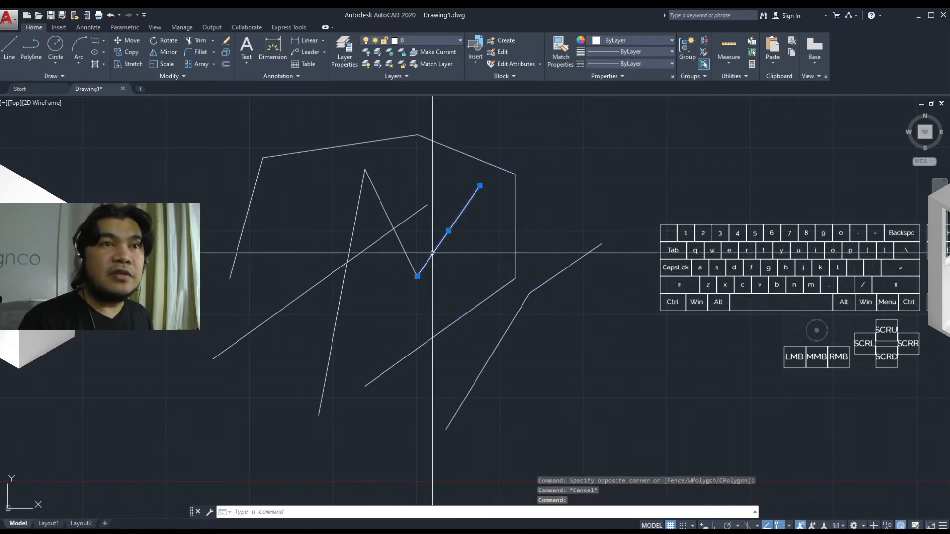
{"action": "key", "text": "Escape"}
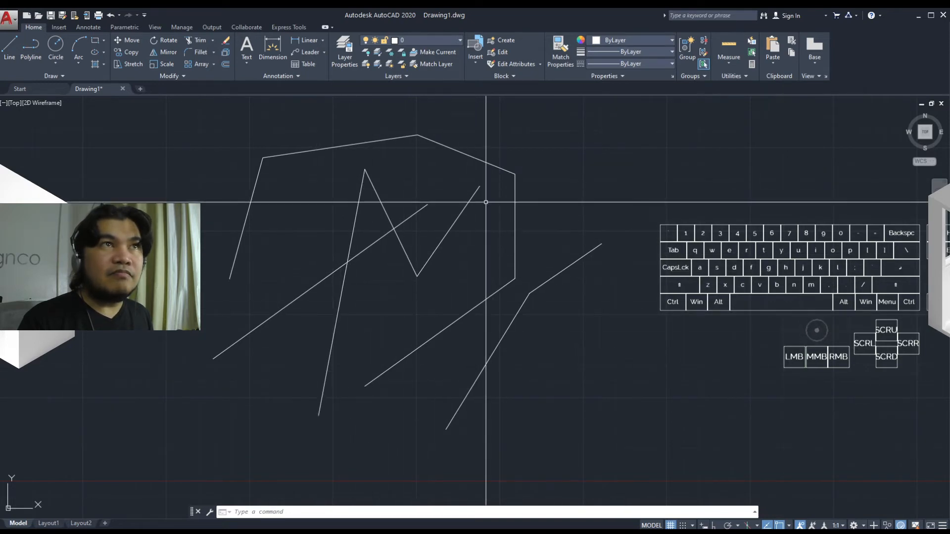
{"action": "left_click", "coordinate": [434, 251]}
{"action": "left_click", "coordinate": [407, 255]}
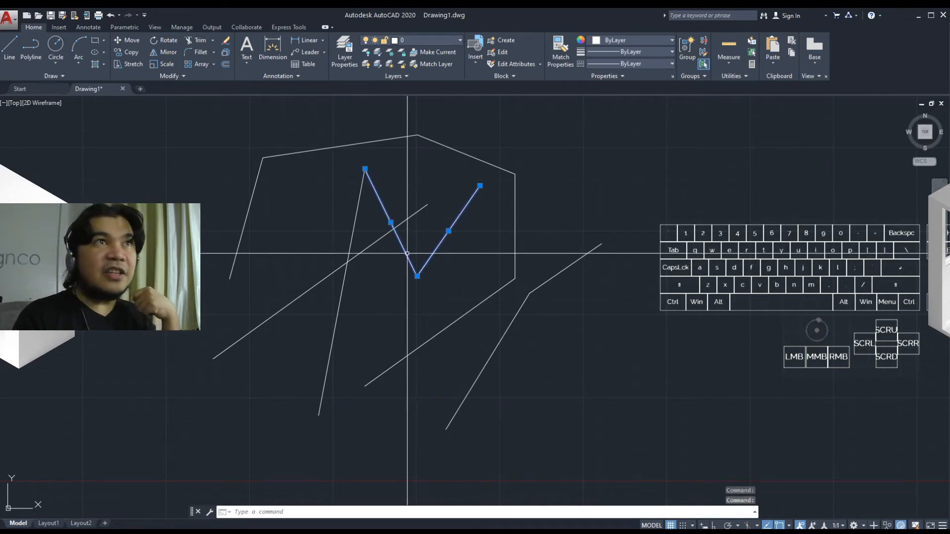
{"action": "left_click", "coordinate": [342, 287]}
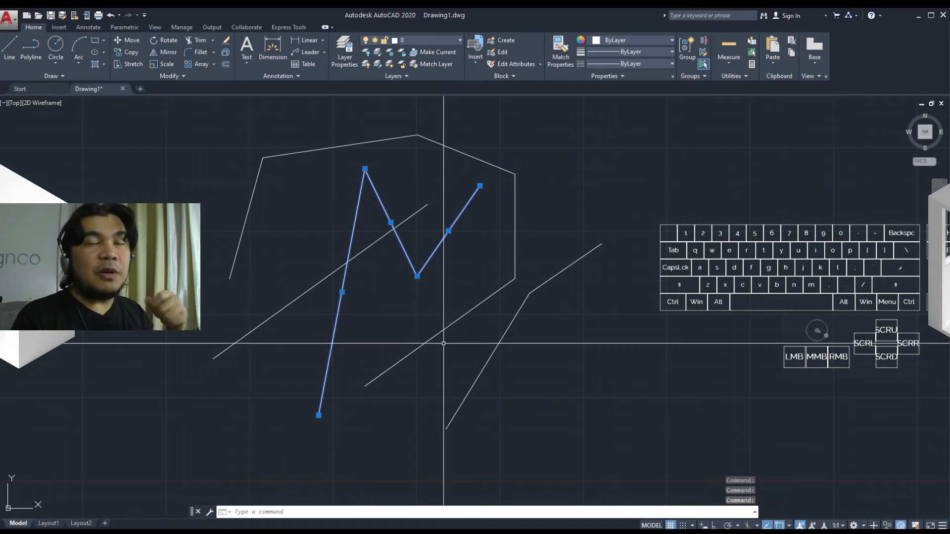
{"action": "key", "text": "Escape"}
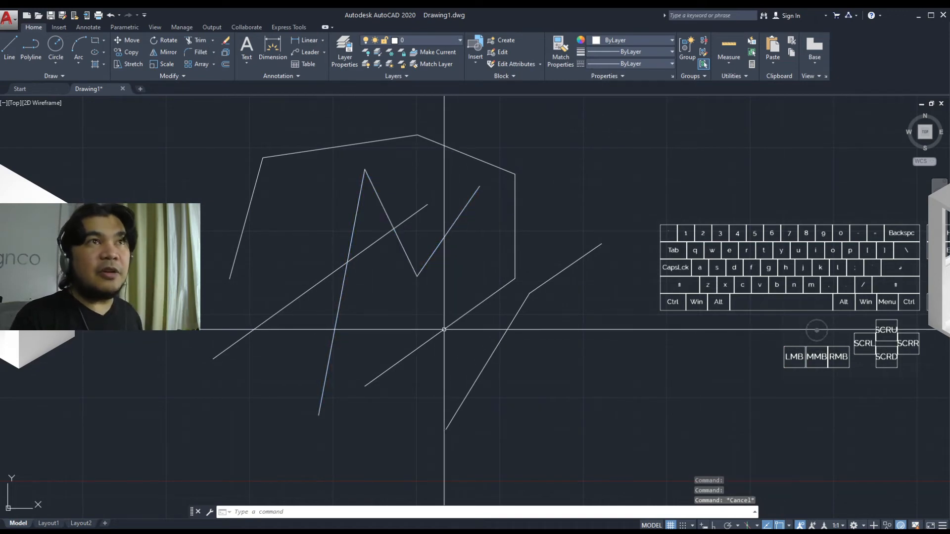
{"action": "left_click", "coordinate": [444, 329]}
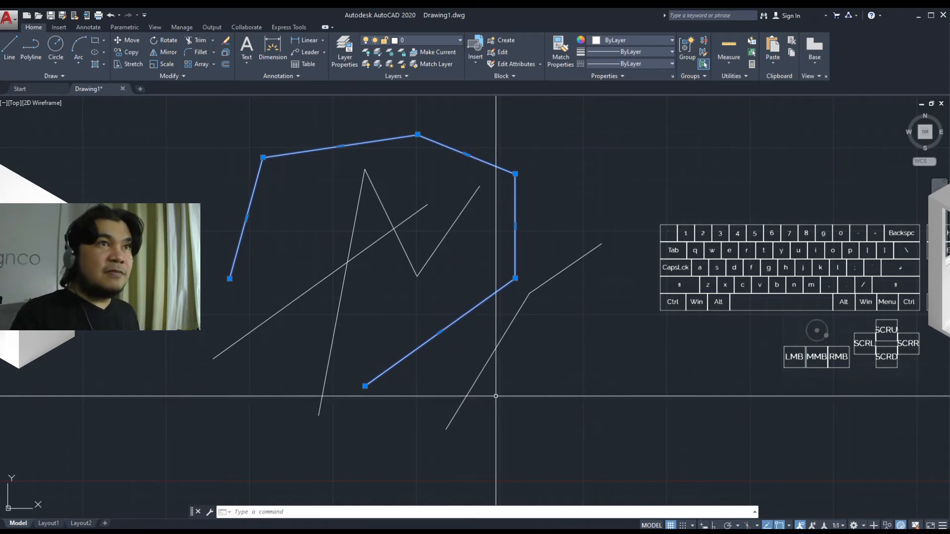
{"action": "key", "text": "Escape"}
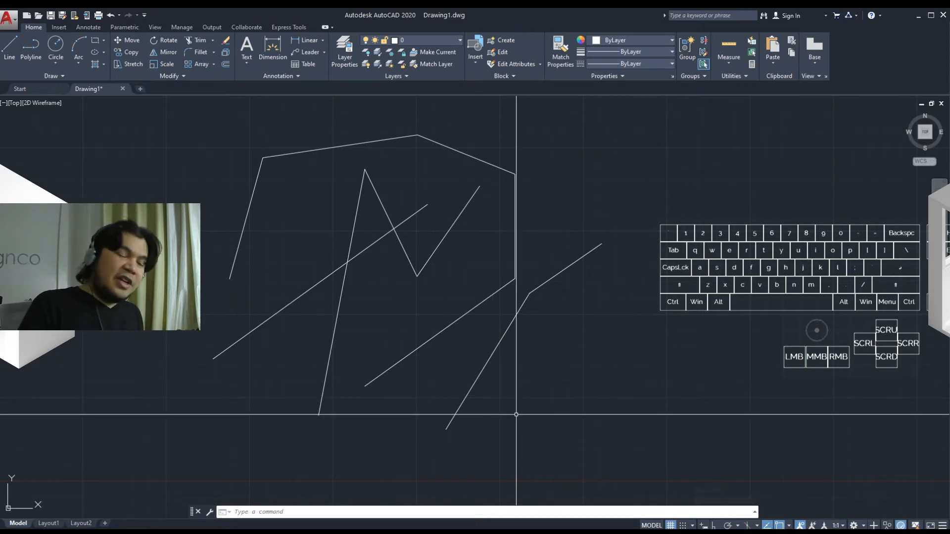
Draw a closed triangular polyline below and to the right of the existing lines, using the Close option
{"action": "middle_click_drag", "start_coordinate": [518, 410], "coordinate": [534, 411]}
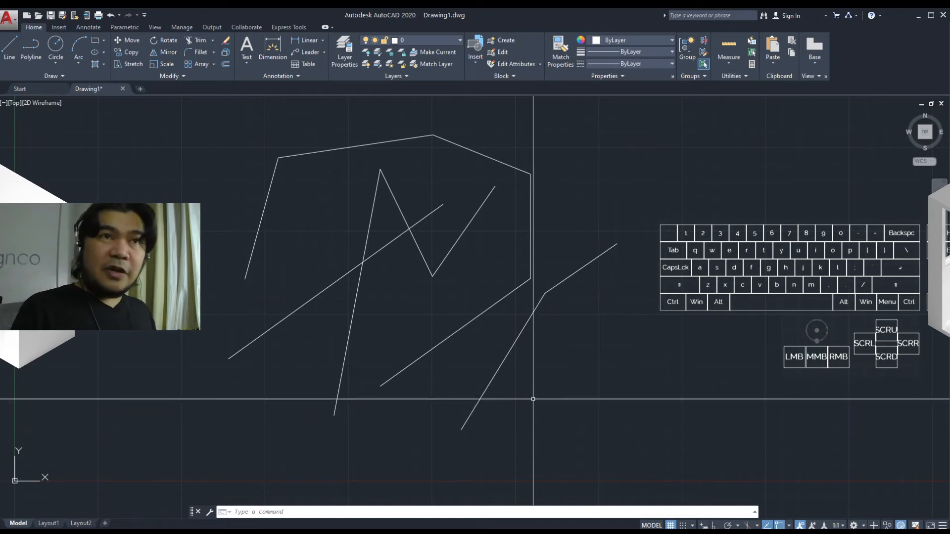
{"action": "type", "text": "l"}
{"action": "key", "text": "Return"}
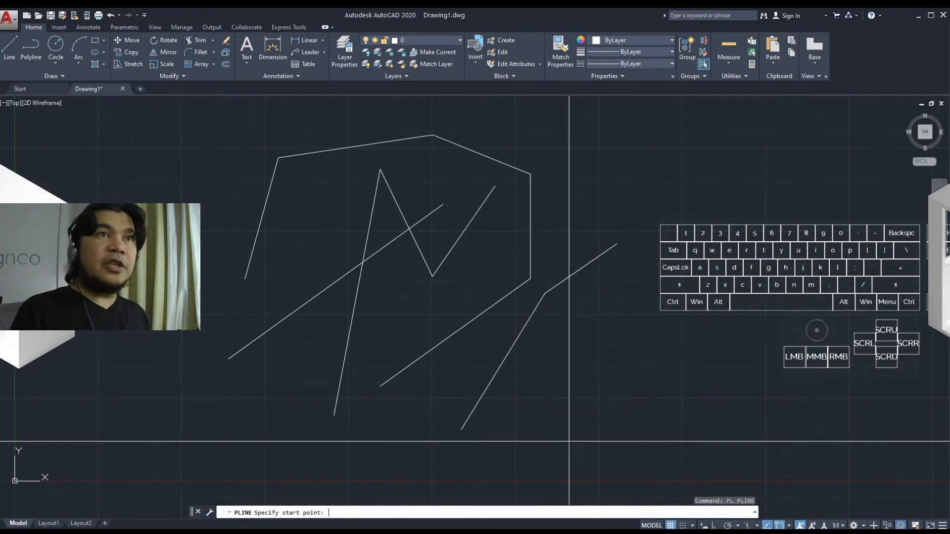
{"action": "left_click", "coordinate": [561, 442]}
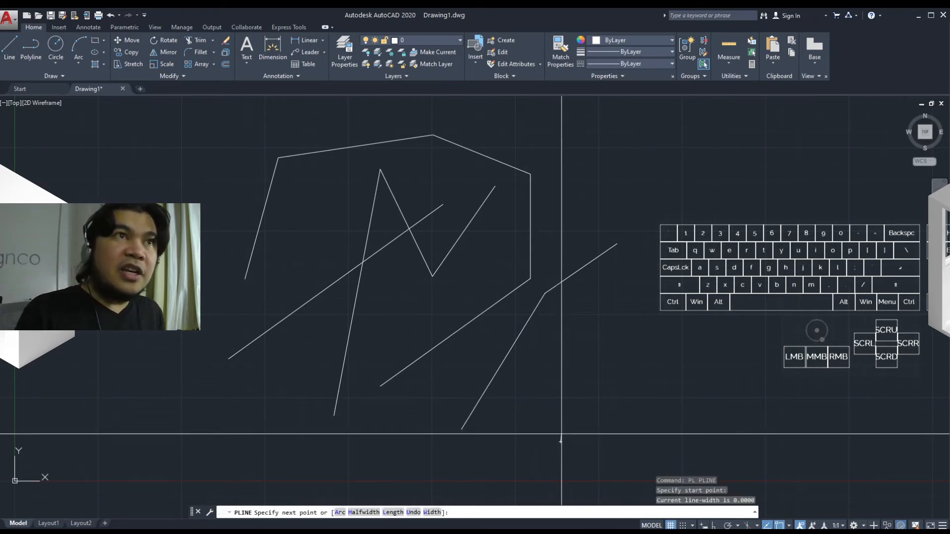
{"action": "left_click", "coordinate": [580, 314]}
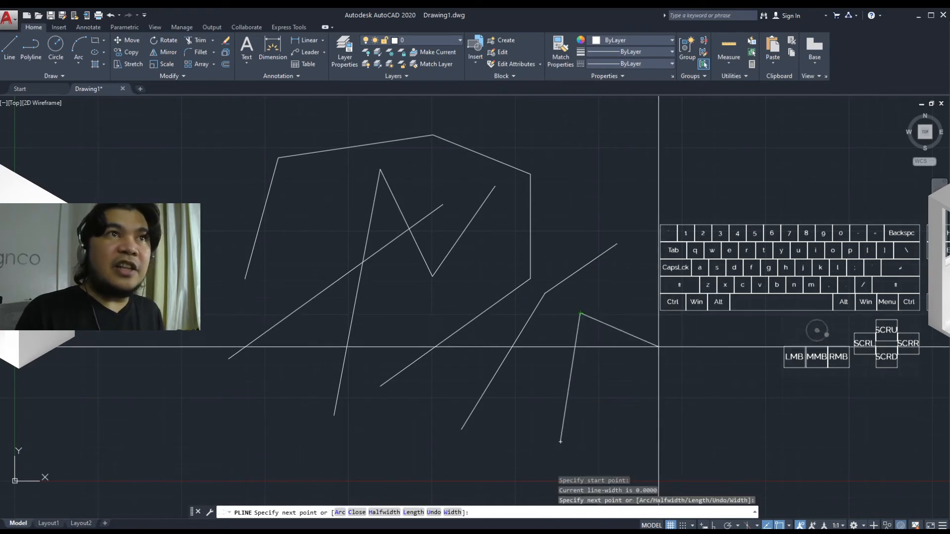
{"action": "left_click", "coordinate": [728, 373]}
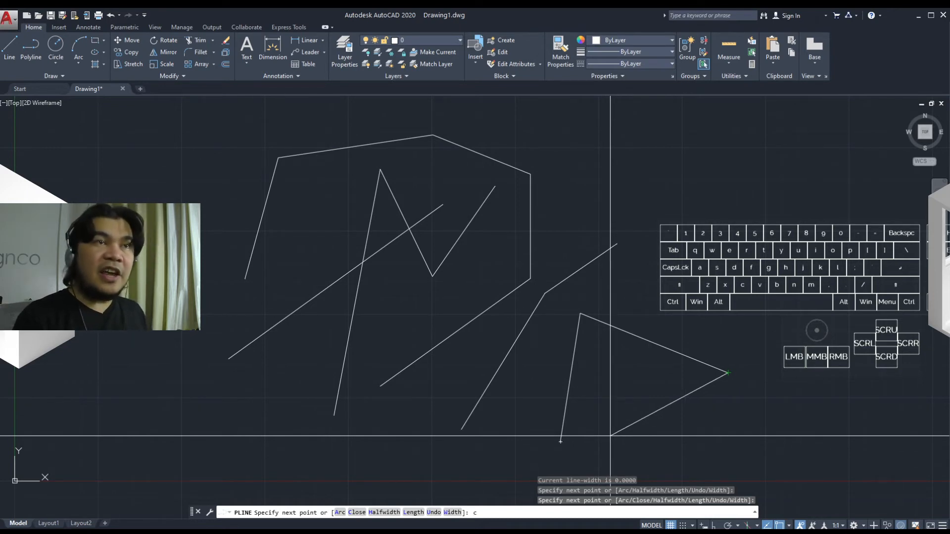
{"action": "key", "text": "space"}
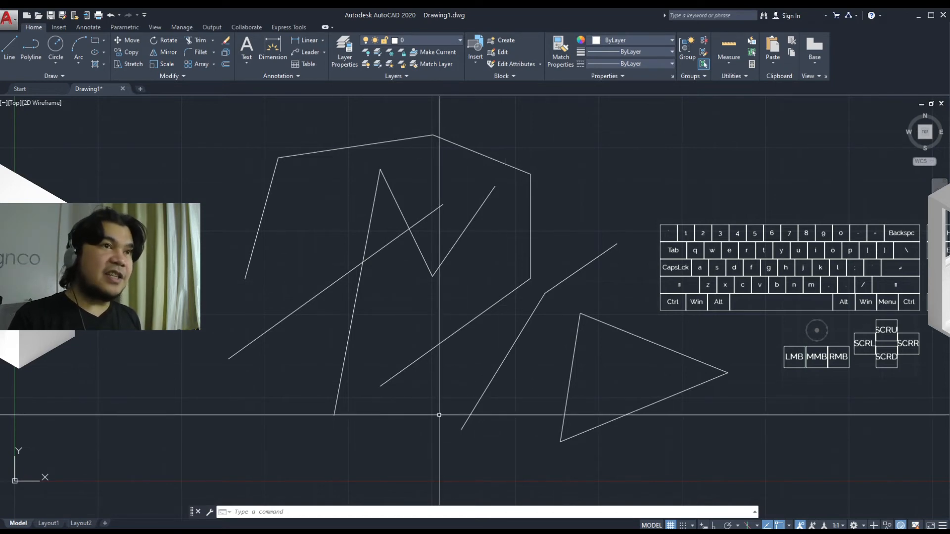
Draw a large closed six-sided multiline around the drawing with the ML shortcut, using the Close option
{"action": "type", "text": "ml"}
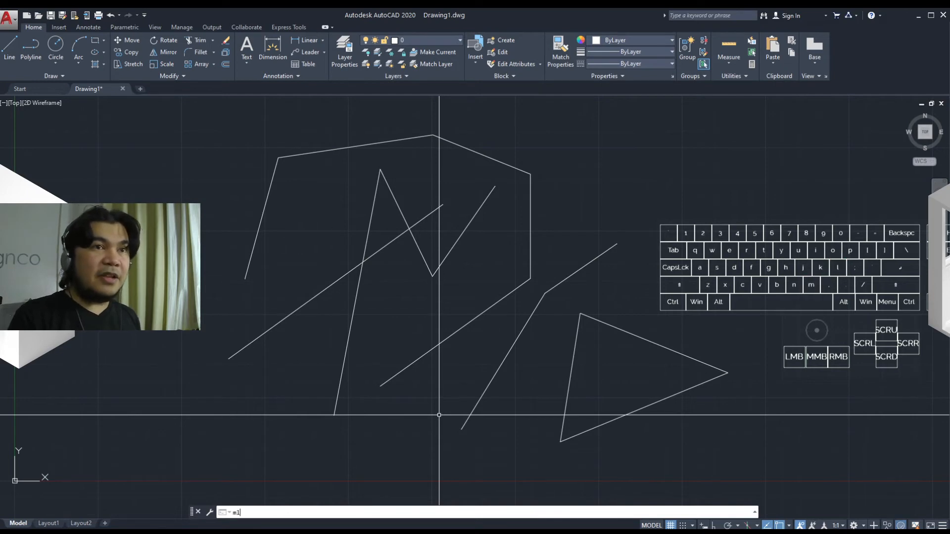
{"action": "key", "text": "space"}
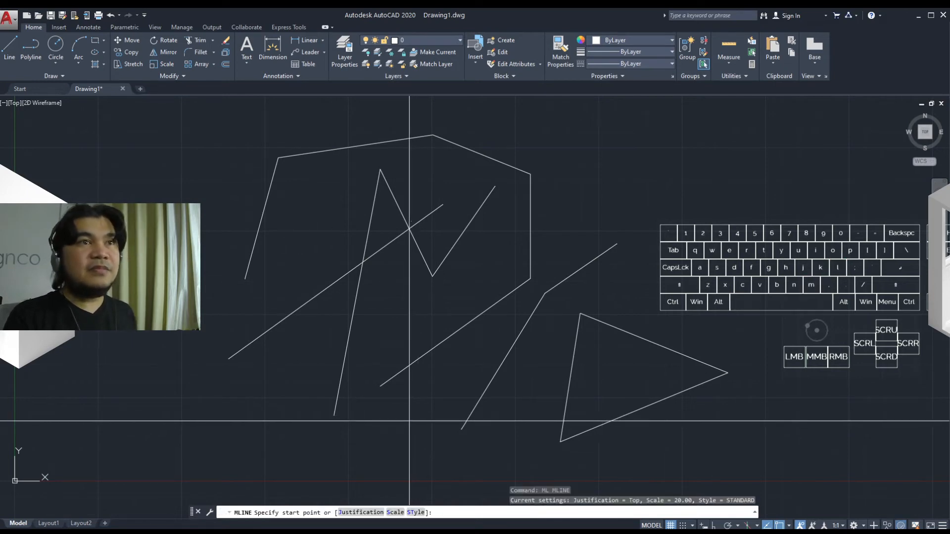
{"action": "left_click", "coordinate": [410, 420]}
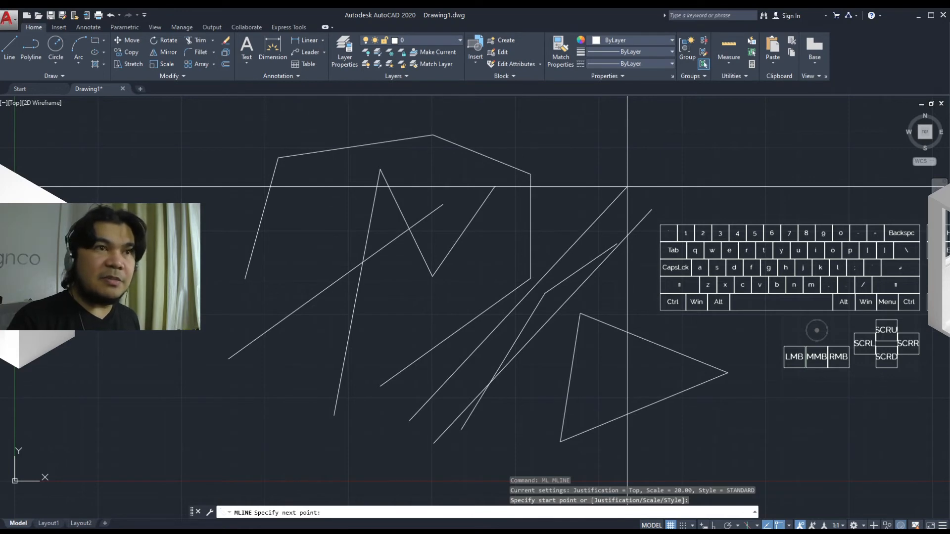
{"action": "left_click", "coordinate": [627, 187]}
{"action": "scroll", "coordinate": [494, 178], "scroll_direction": "down", "scroll_amount": 8}
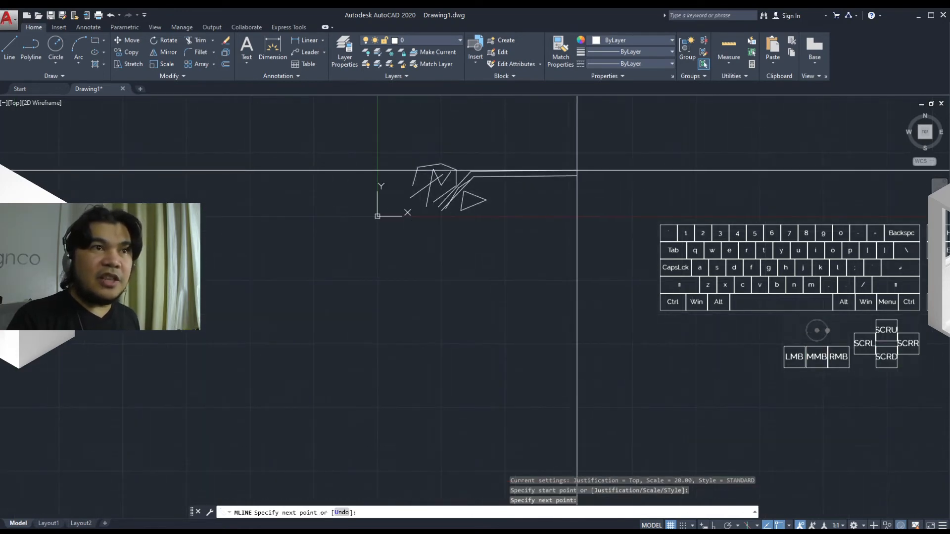
{"action": "middle_click_drag", "start_coordinate": [577, 171], "coordinate": [420, 212]}
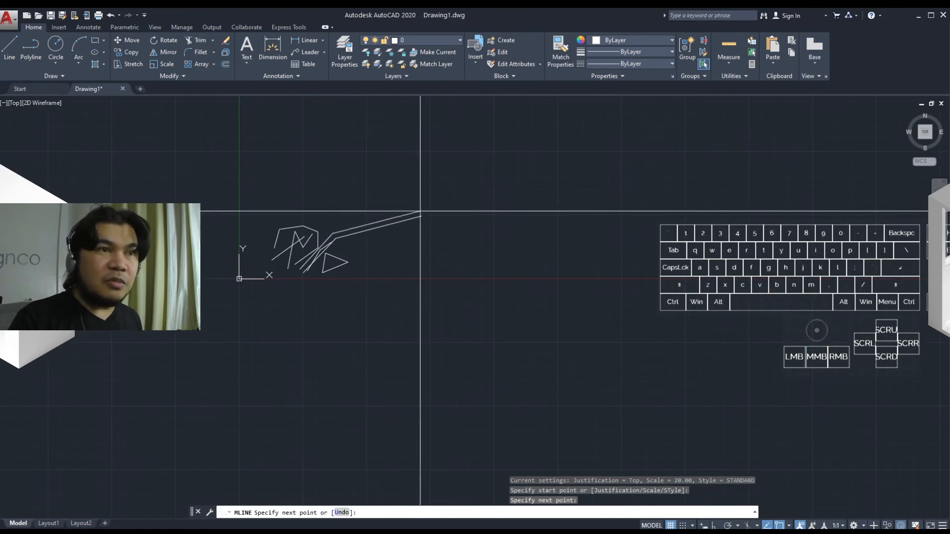
{"action": "left_click", "coordinate": [443, 203]}
{"action": "left_click", "coordinate": [517, 297]}
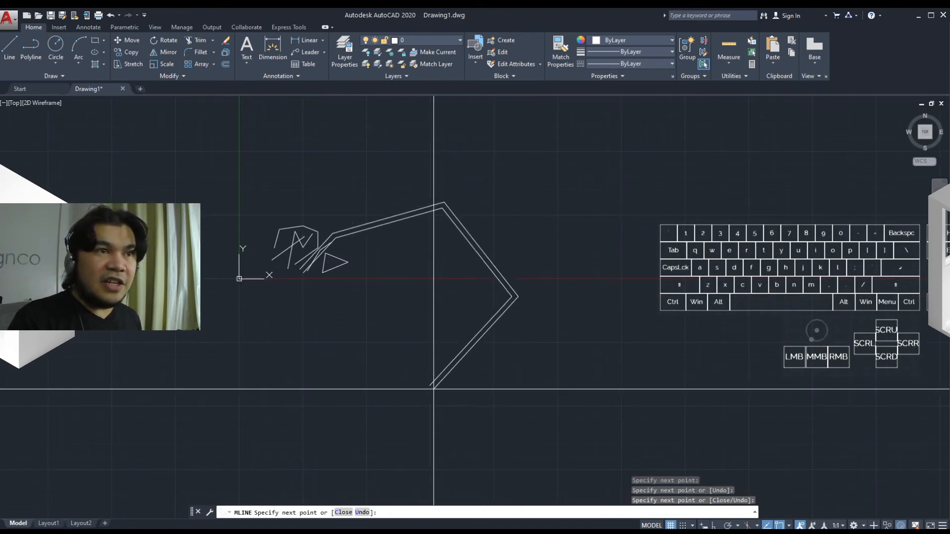
{"action": "left_click", "coordinate": [434, 389]}
{"action": "left_click", "coordinate": [313, 352]}
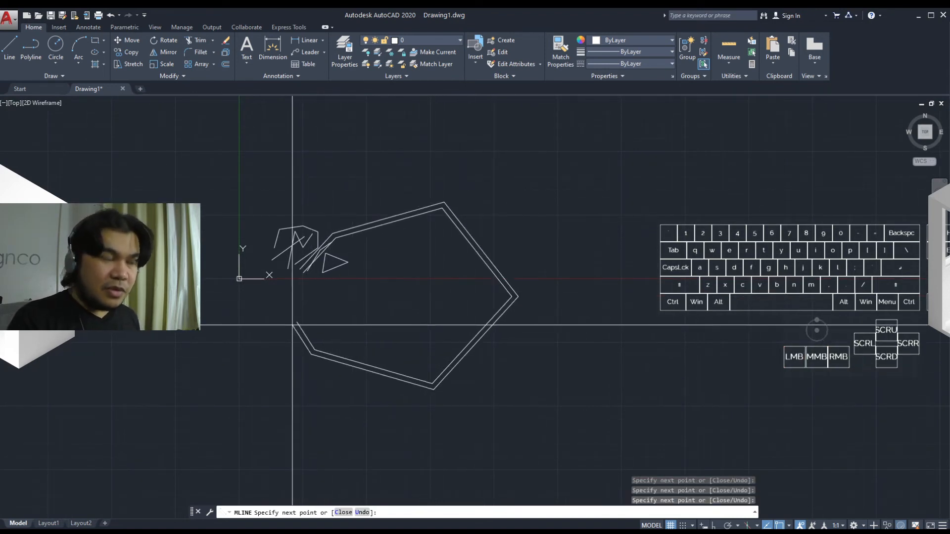
{"action": "type", "text": "c"}
{"action": "key", "text": "space"}
Select the multiline and zoom and pan around it to inspect its double lines, then clear the selection
{"action": "scroll", "coordinate": [354, 304], "scroll_direction": "up", "scroll_amount": 4}
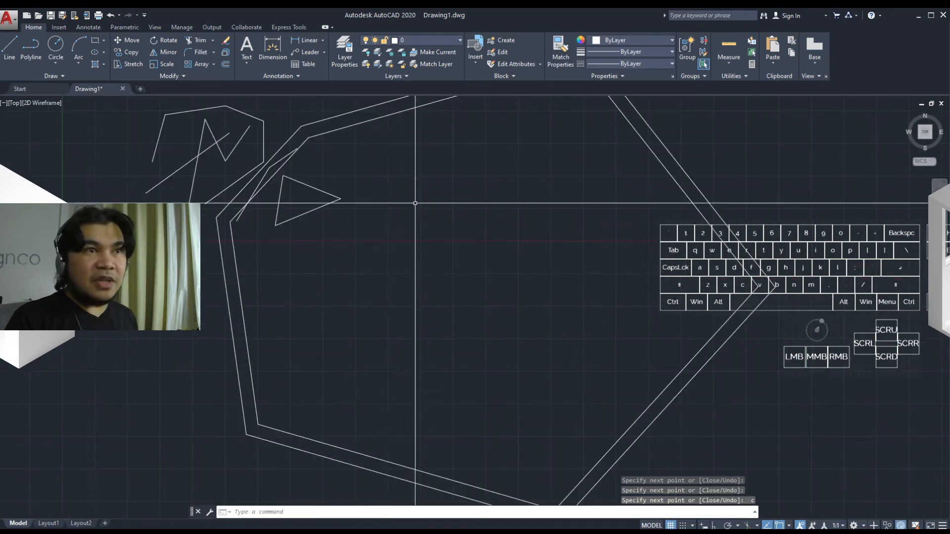
{"action": "middle_click_drag", "start_coordinate": [406, 189], "coordinate": [410, 290]}
{"action": "left_click", "coordinate": [421, 245]}
{"action": "left_click", "coordinate": [399, 192]}
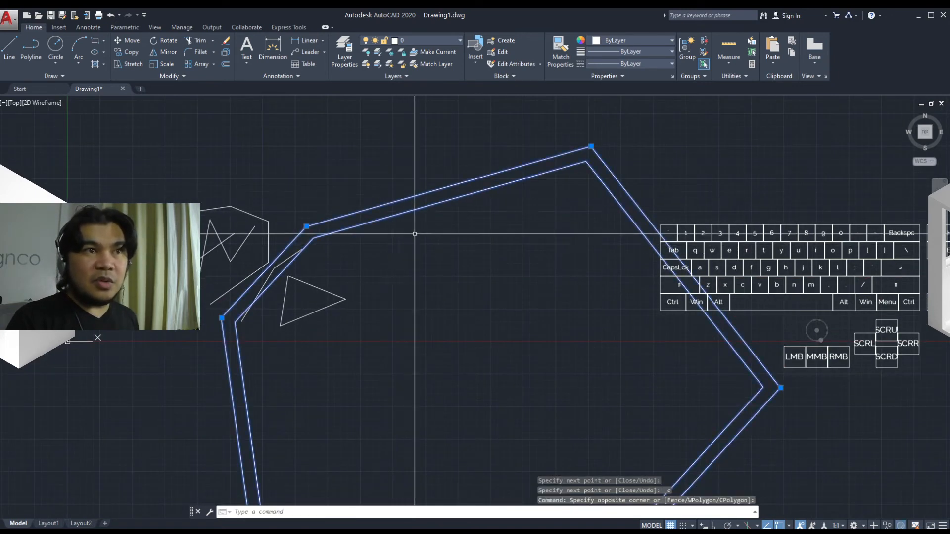
{"action": "key", "text": "Escape"}
{"action": "left_click", "coordinate": [461, 194]}
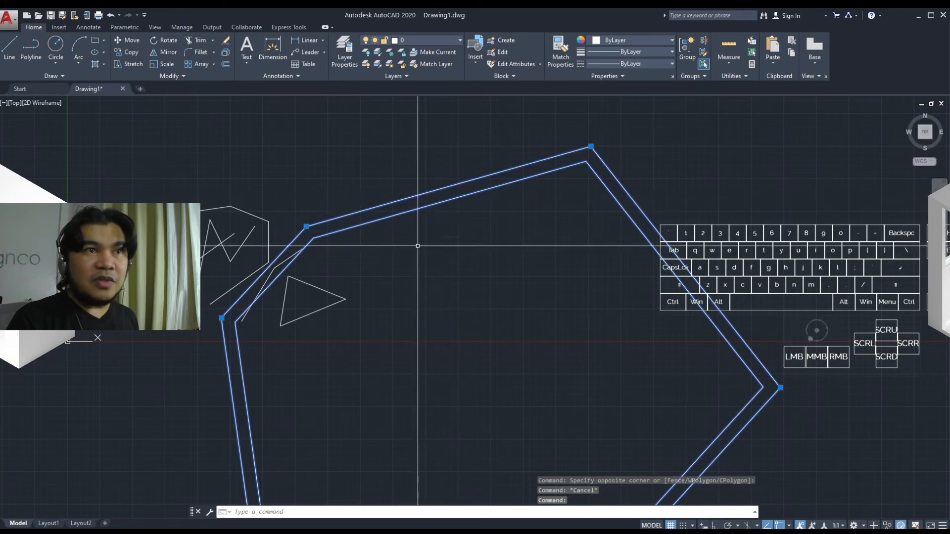
{"action": "scroll", "coordinate": [452, 265], "scroll_direction": "down", "scroll_amount": 2}
{"action": "middle_click_drag", "start_coordinate": [451, 265], "coordinate": [384, 196]}
{"action": "middle_click_drag", "start_coordinate": [495, 286], "coordinate": [566, 303]}
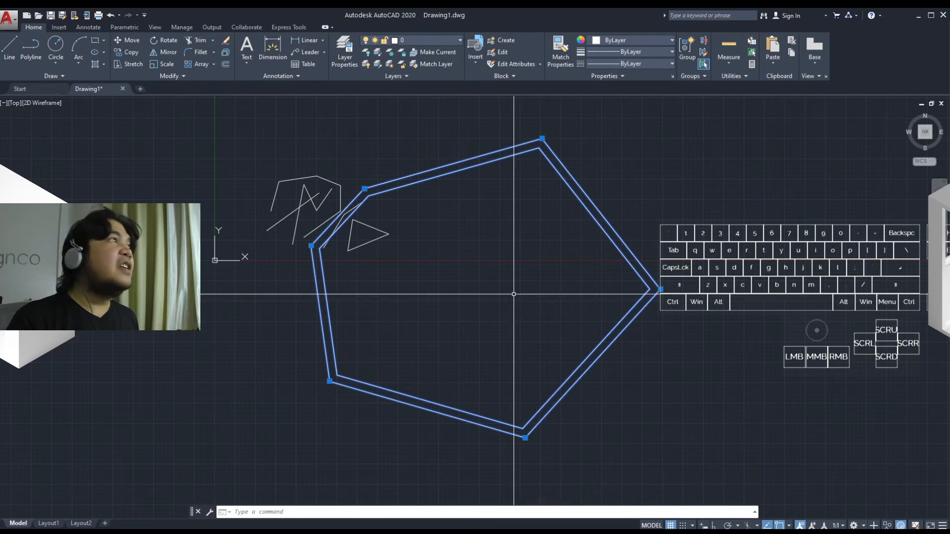
{"action": "mouse_move", "coordinate": [509, 301]}
{"action": "middle_mouse_down"}
{"action": "mouse_move", "coordinate": [520, 308]}
{"action": "mouse_move", "coordinate": [464, 285]}
{"action": "mouse_move", "coordinate": [539, 316]}
{"action": "middle_mouse_up"}
{"action": "scroll", "coordinate": [513, 297], "scroll_direction": "up", "scroll_amount": 4}
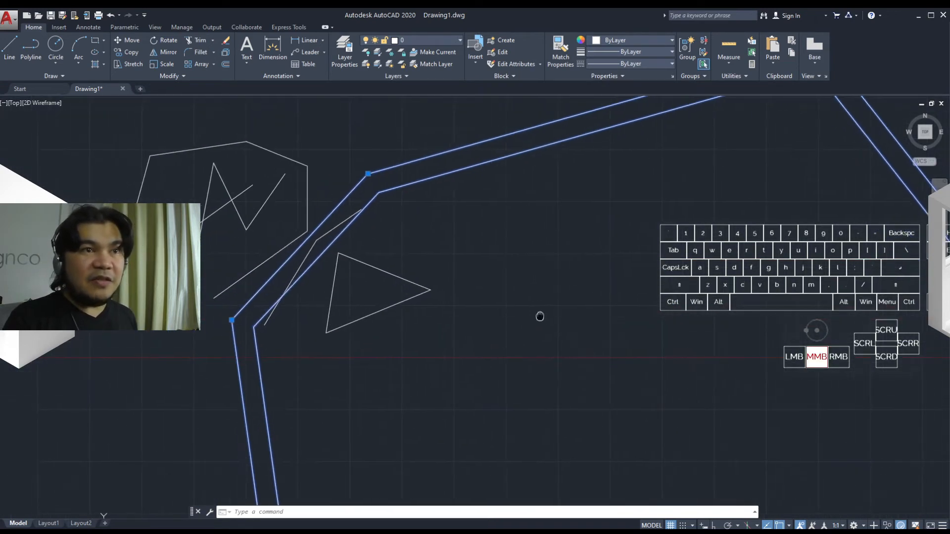
{"action": "mouse_move", "coordinate": [490, 295]}
{"action": "middle_mouse_down"}
{"action": "mouse_move", "coordinate": [522, 337]}
{"action": "mouse_move", "coordinate": [458, 357]}
{"action": "middle_mouse_up"}
{"action": "key", "text": "Escape"}
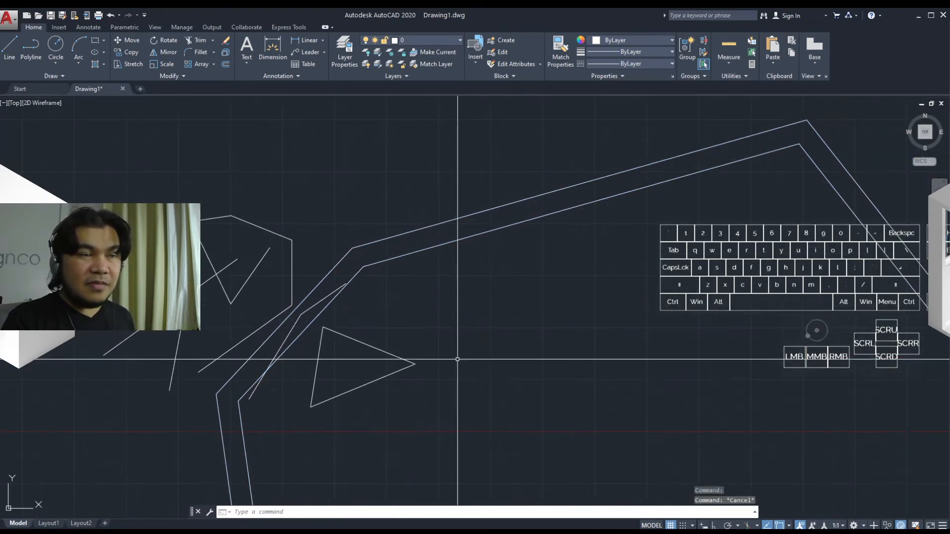
Draw a three-point arc above the triangle with the Arc command, picking start, second and end points
{"action": "type", "text": "a"}
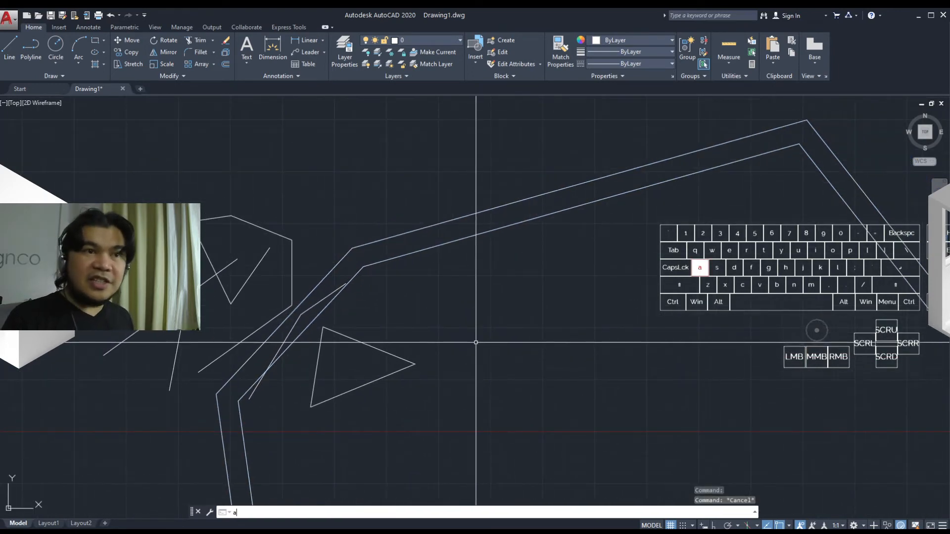
{"action": "key", "text": "Return"}
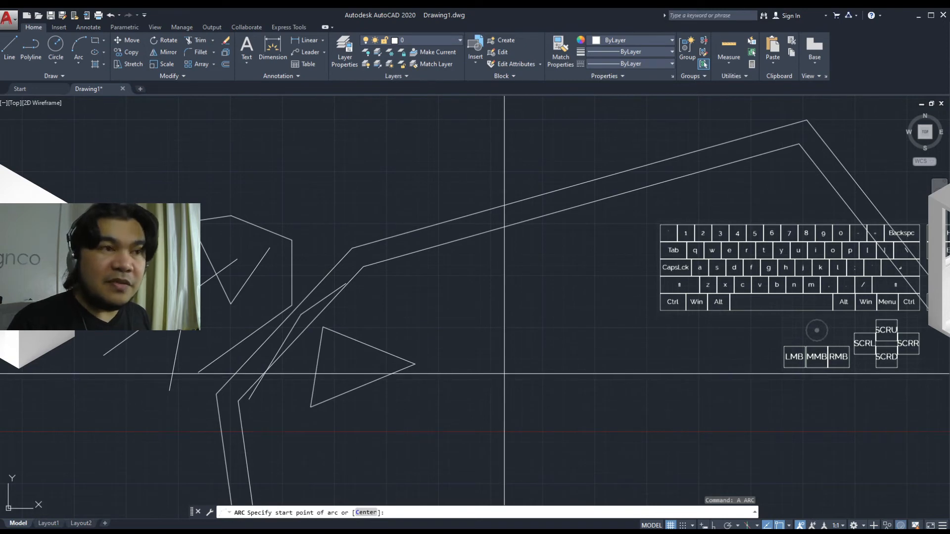
{"action": "left_click", "coordinate": [463, 362]}
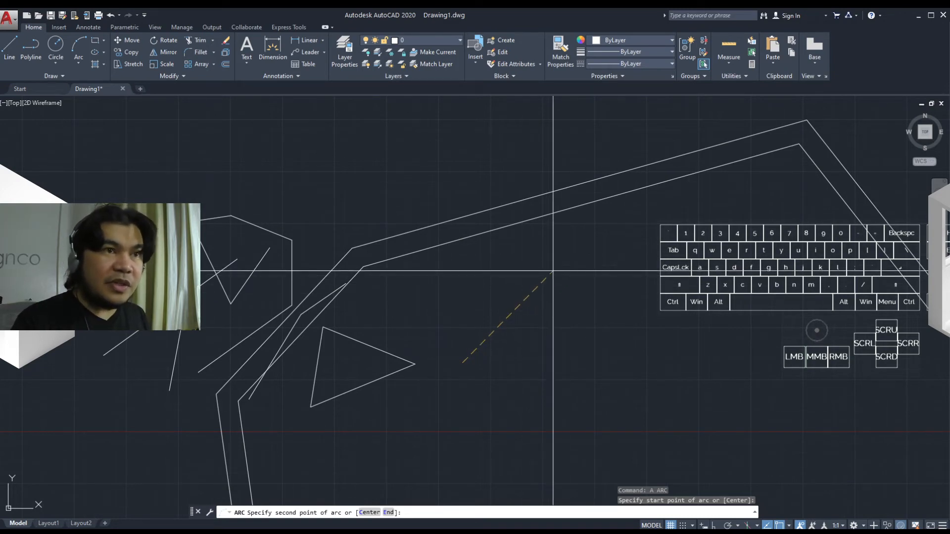
{"action": "middle_click_drag", "start_coordinate": [553, 271], "coordinate": [492, 262]}
{"action": "scroll", "coordinate": [492, 262], "scroll_direction": "down", "scroll_amount": 2}
{"action": "scroll", "coordinate": [492, 263], "scroll_direction": "up", "scroll_amount": 2}
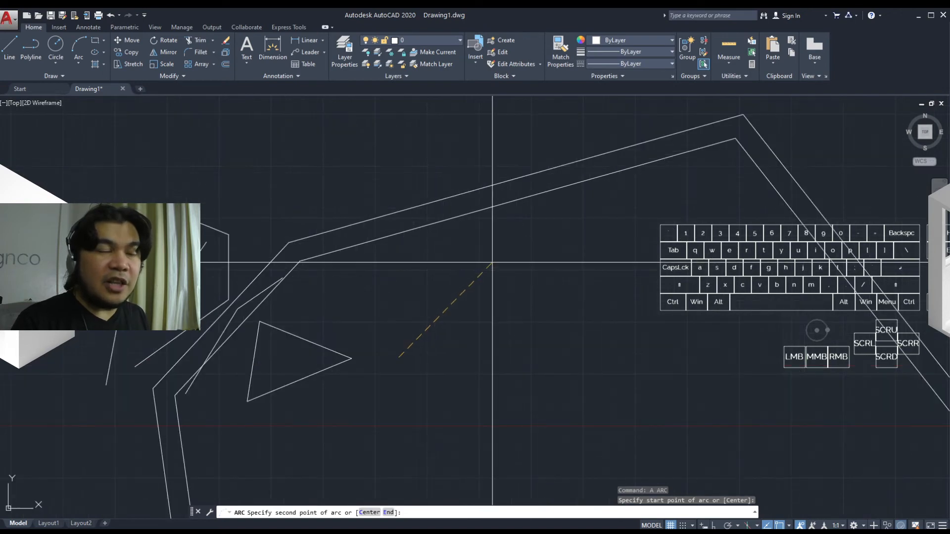
{"action": "left_click", "coordinate": [493, 263]}
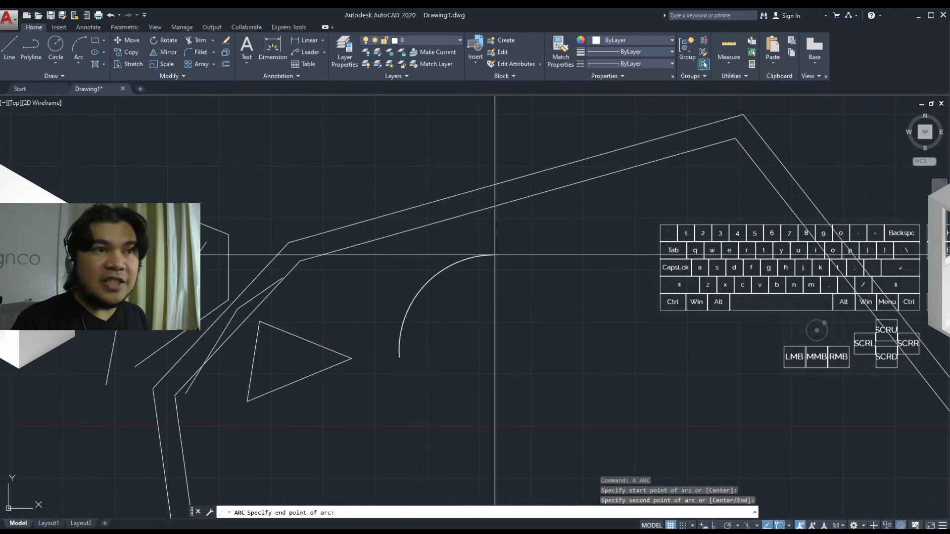
{"action": "left_click", "coordinate": [635, 244]}
Draw a second arc below the first by picking its start point, using the End option, then picking its centre
{"action": "middle_click_drag", "start_coordinate": [607, 292], "coordinate": [547, 296]}
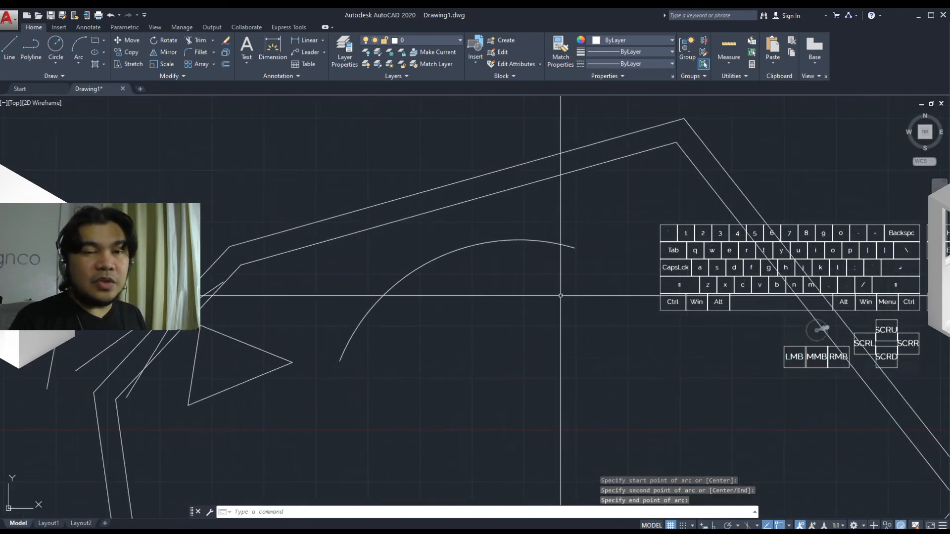
{"action": "middle_click_drag", "start_coordinate": [482, 324], "coordinate": [530, 290]}
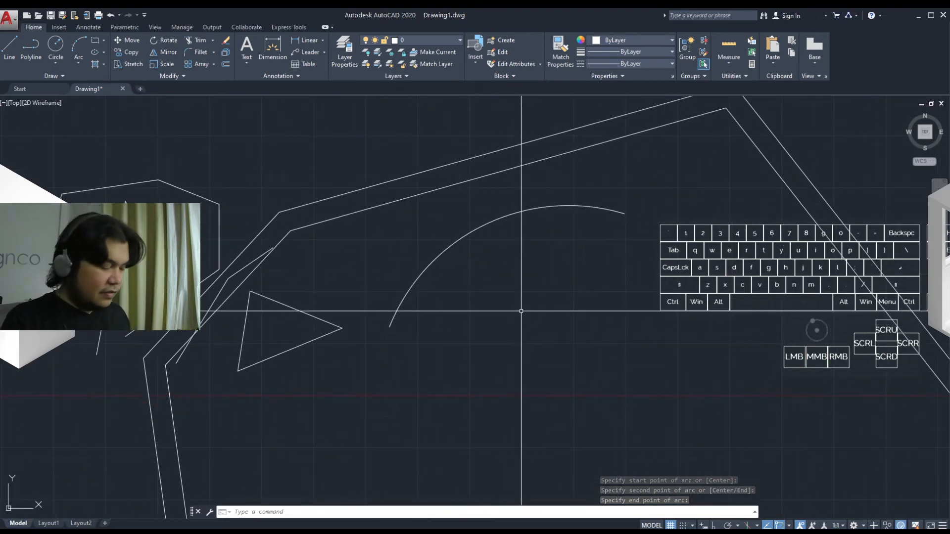
{"action": "type", "text": "a"}
{"action": "key", "text": "space"}
{"action": "middle_click_drag", "start_coordinate": [495, 360], "coordinate": [477, 355]}
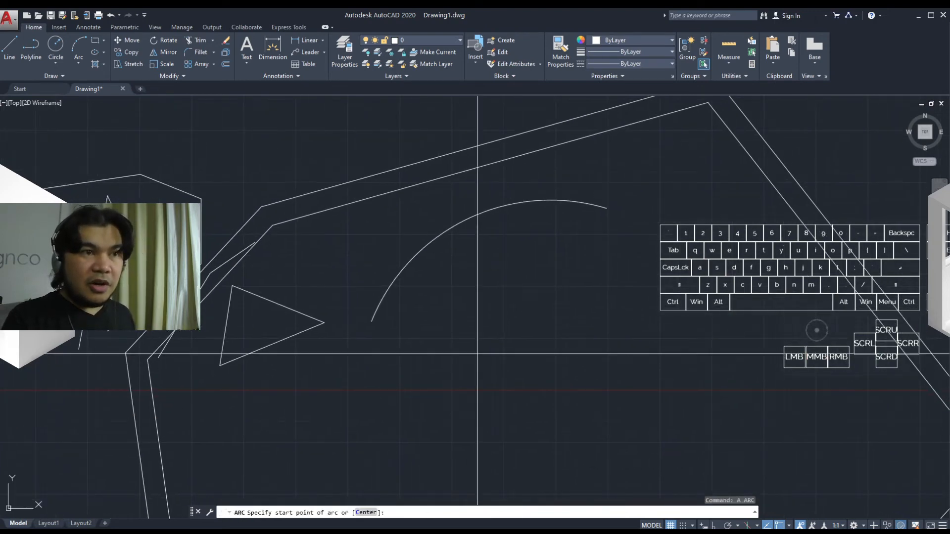
{"action": "left_click", "coordinate": [460, 374]}
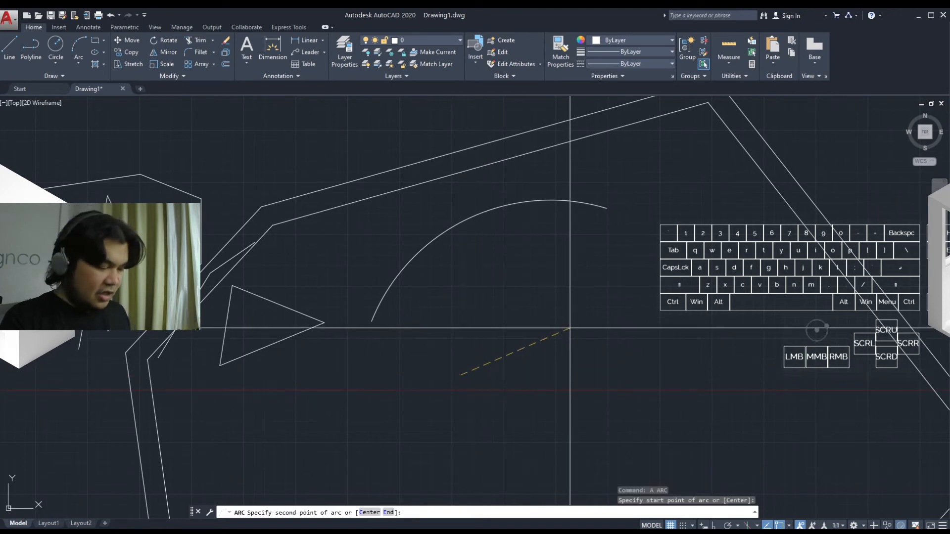
{"action": "type", "text": "e"}
{"action": "key", "text": "space"}
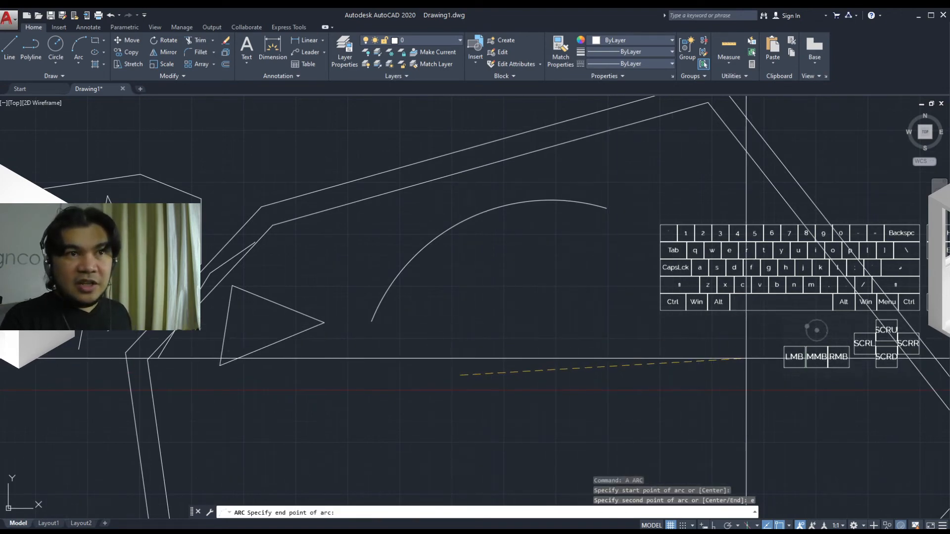
{"action": "left_click", "coordinate": [746, 359]}
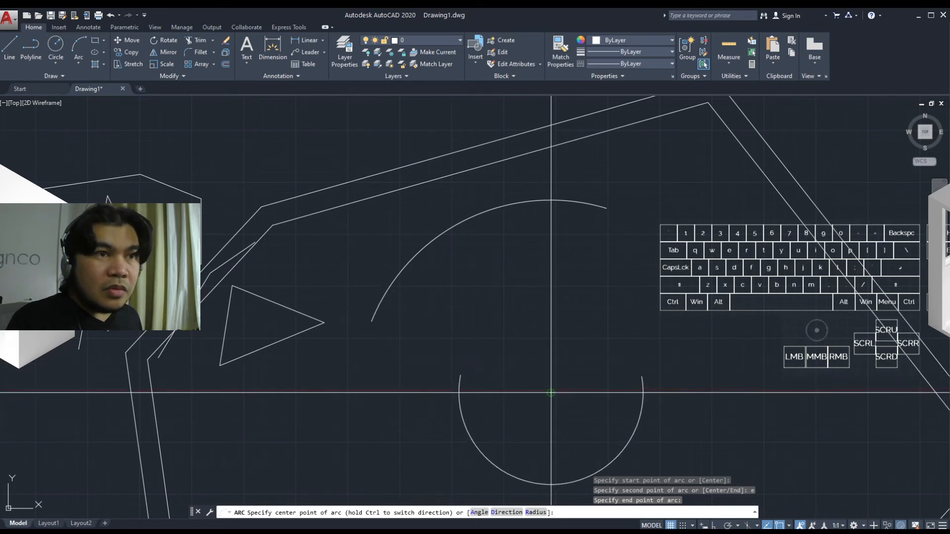
{"action": "left_click", "coordinate": [545, 348]}
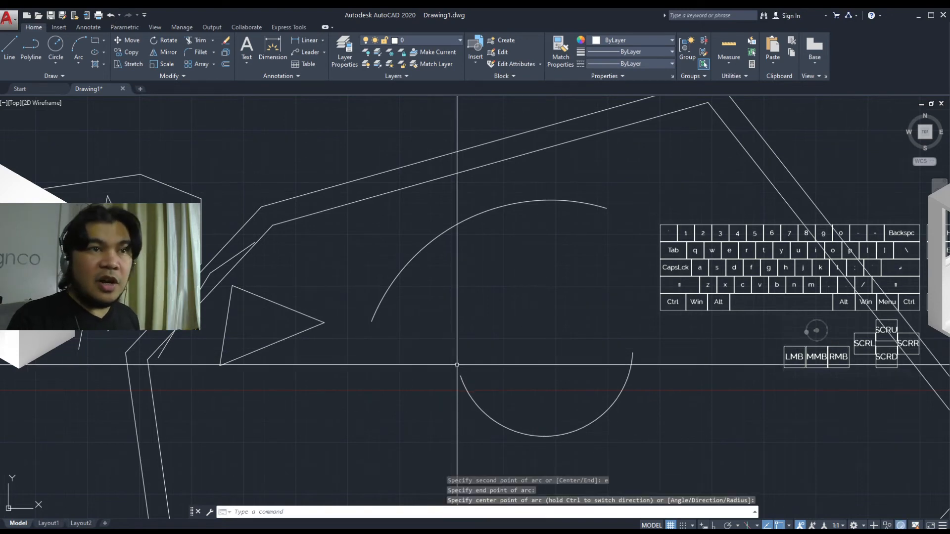
Draw a rectangle by two opposite corners above the multiline with the REC shortcut
{"action": "middle_click_drag", "start_coordinate": [581, 376], "coordinate": [508, 362]}
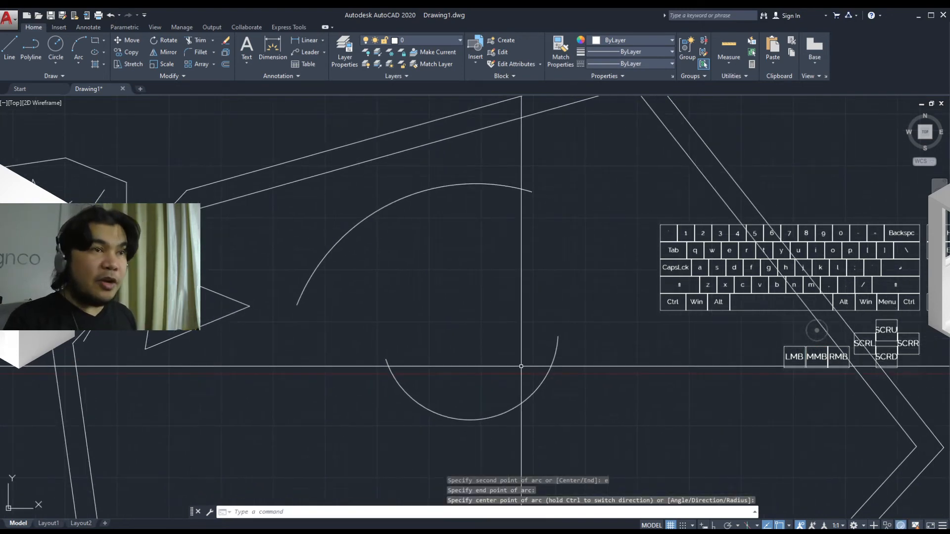
{"action": "mouse_move", "coordinate": [477, 362]}
{"action": "middle_mouse_down"}
{"action": "mouse_move", "coordinate": [480, 402]}
{"action": "mouse_move", "coordinate": [466, 408]}
{"action": "middle_mouse_up"}
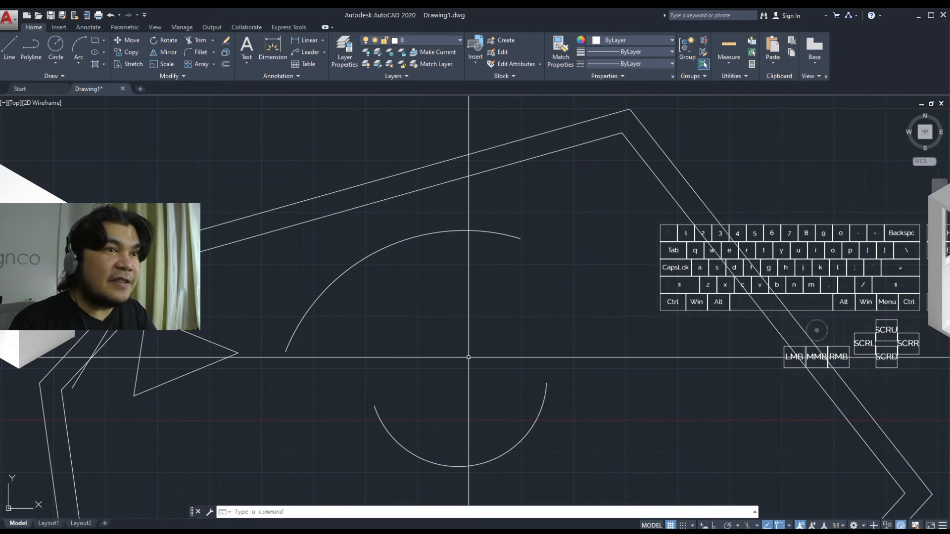
{"action": "scroll", "coordinate": [527, 374], "scroll_direction": "down", "scroll_amount": 3}
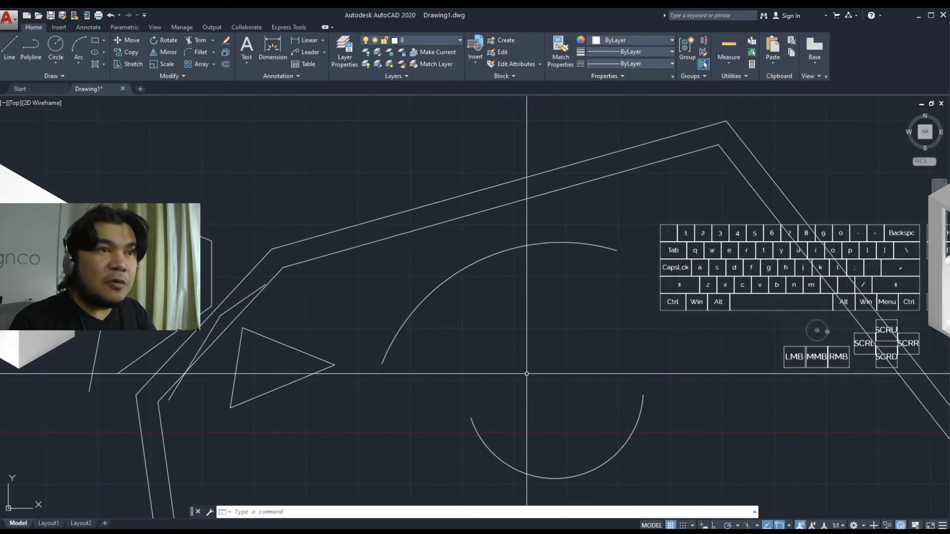
{"action": "scroll", "coordinate": [526, 374], "scroll_direction": "down", "scroll_amount": 2}
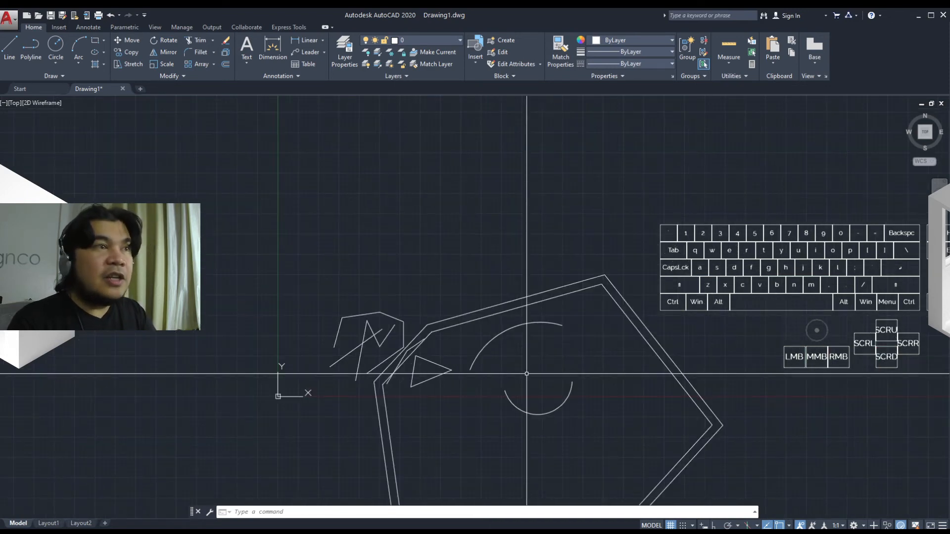
{"action": "mouse_move", "coordinate": [526, 374]}
{"action": "middle_mouse_down"}
{"action": "mouse_move", "coordinate": [441, 348]}
{"action": "mouse_move", "coordinate": [456, 363]}
{"action": "middle_mouse_up"}
{"action": "type", "text": "rec"}
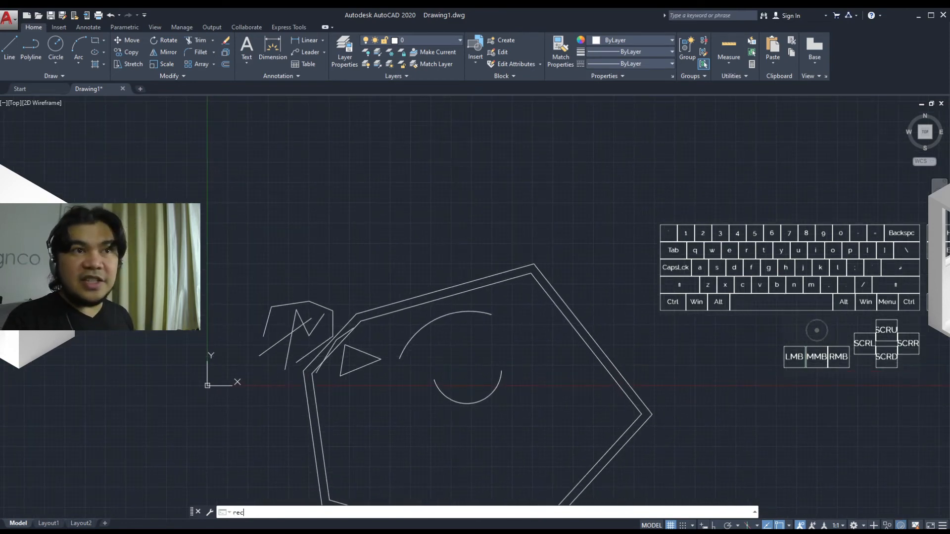
{"action": "key", "text": "Return"}
{"action": "left_click", "coordinate": [454, 357]}
{"action": "left_click", "coordinate": [588, 240]}
Draw a circle to the right of the rectangle by picking its centre and radius
{"action": "middle_click_drag", "start_coordinate": [588, 240], "coordinate": [443, 217]}
{"action": "type", "text": "c"}
{"action": "key", "text": "space"}
{"action": "left_click", "coordinate": [489, 276]}
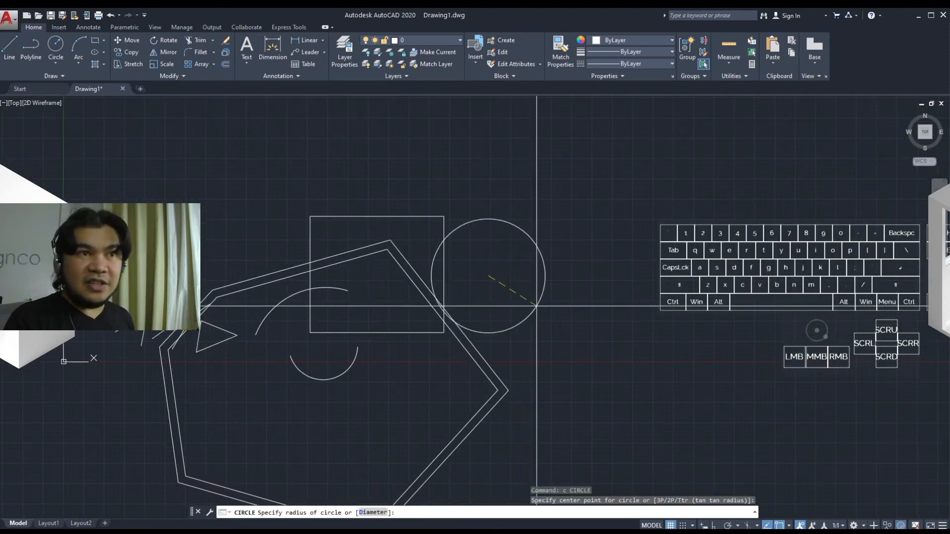
{"action": "left_click", "coordinate": [548, 313]}
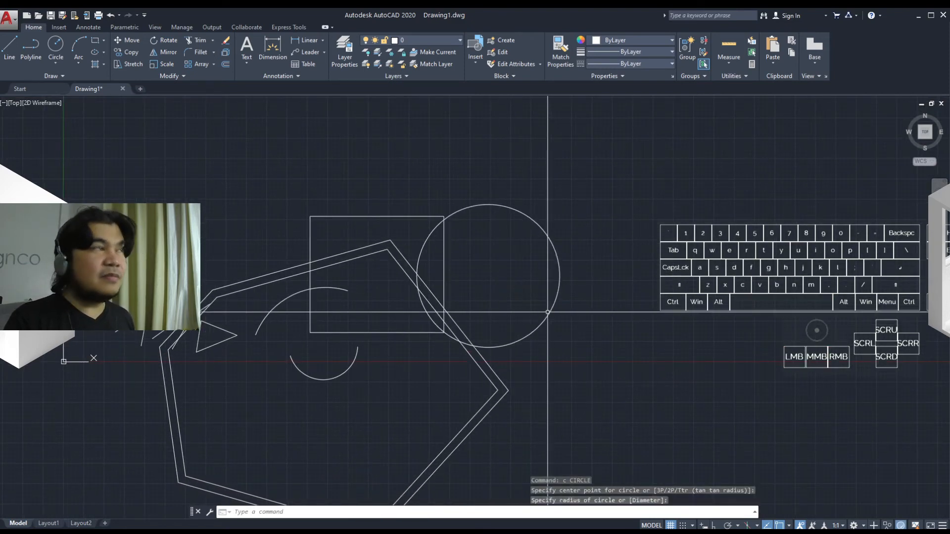
Draw a tilted ellipse to the right of the circle with the EL shortcut, picking both axis endpoints and the other axis distance
{"action": "middle_click_drag", "start_coordinate": [547, 311], "coordinate": [440, 296]}
{"action": "type", "text": "el"}
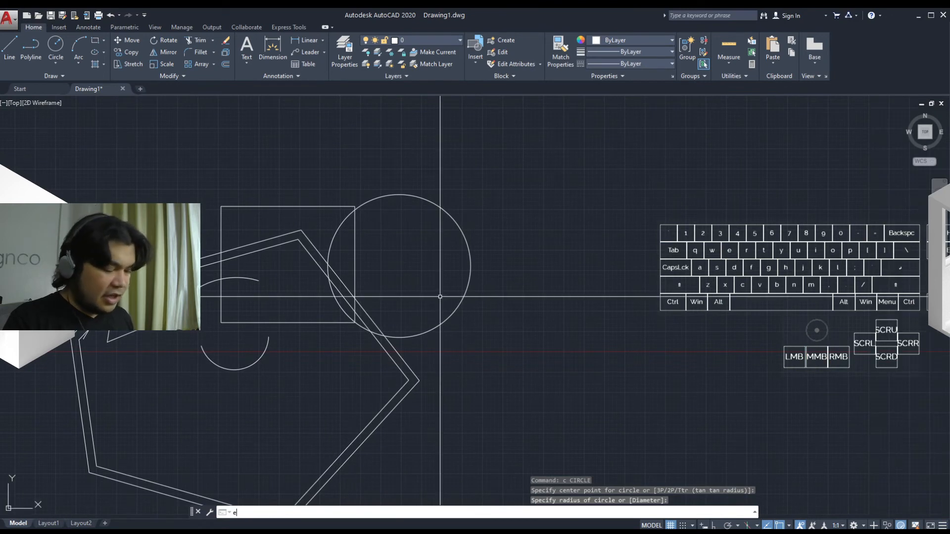
{"action": "key", "text": "space"}
{"action": "left_click", "coordinate": [515, 265]}
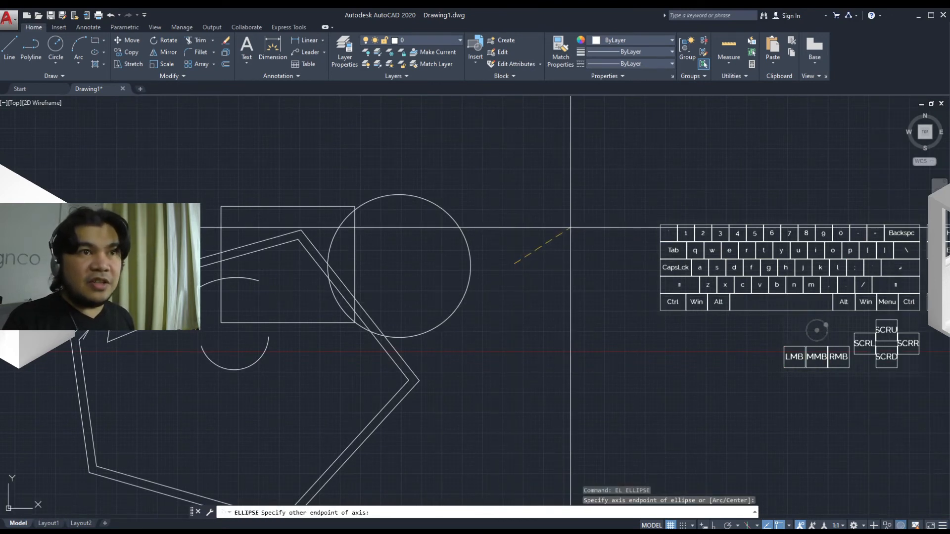
{"action": "left_click", "coordinate": [574, 223]}
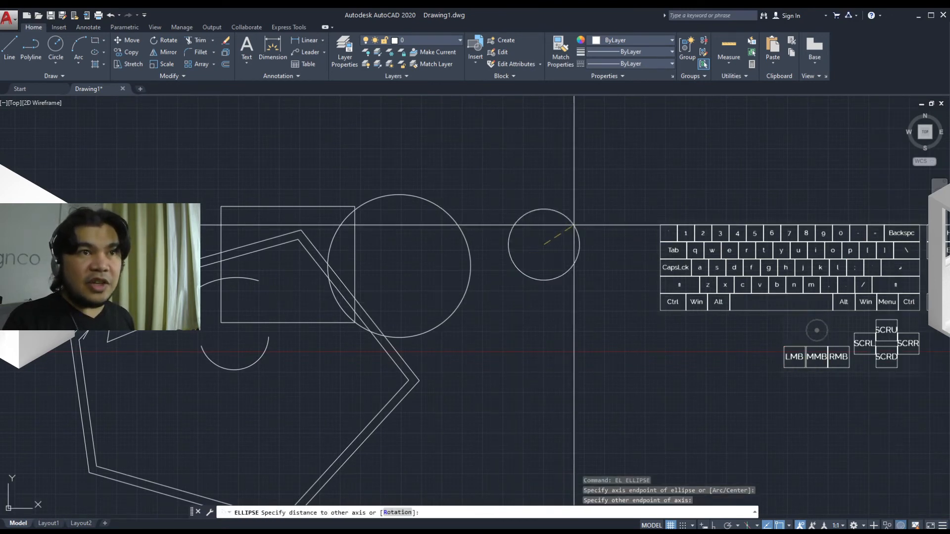
{"action": "left_click", "coordinate": [555, 166]}
Draw a six-sided polygon inscribed in a circle to the right of the ellipse, picking its centre and radius
{"action": "middle_click_drag", "start_coordinate": [519, 254], "coordinate": [454, 258]}
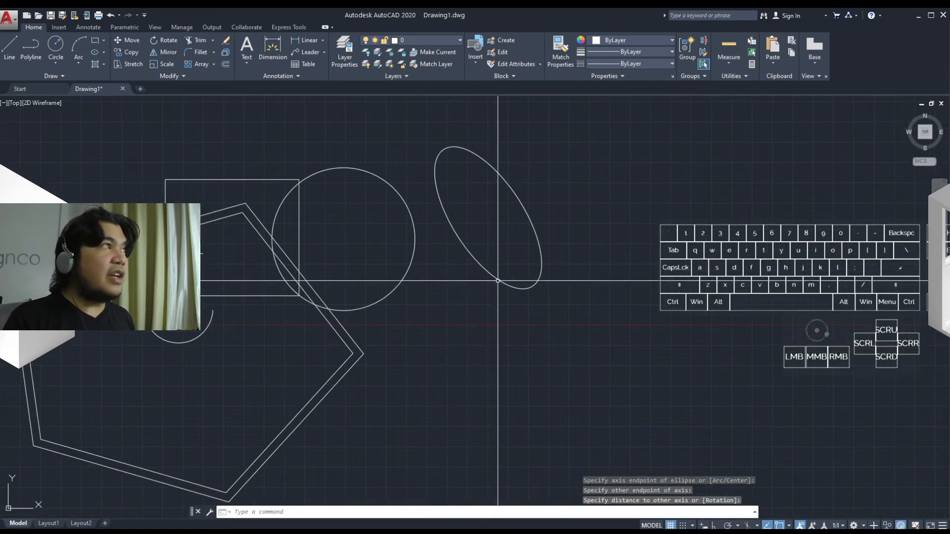
{"action": "middle_click_drag", "start_coordinate": [497, 281], "coordinate": [435, 263]}
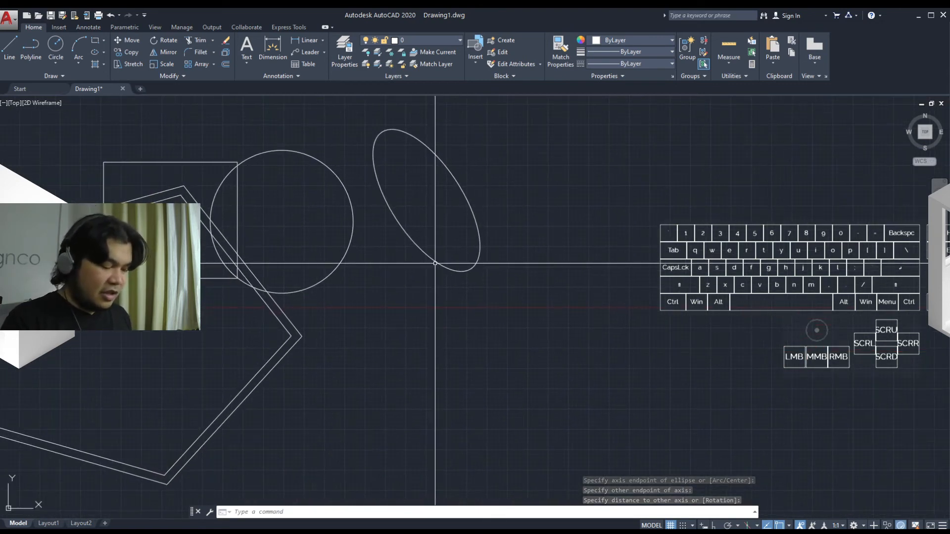
{"action": "type", "text": "poly"}
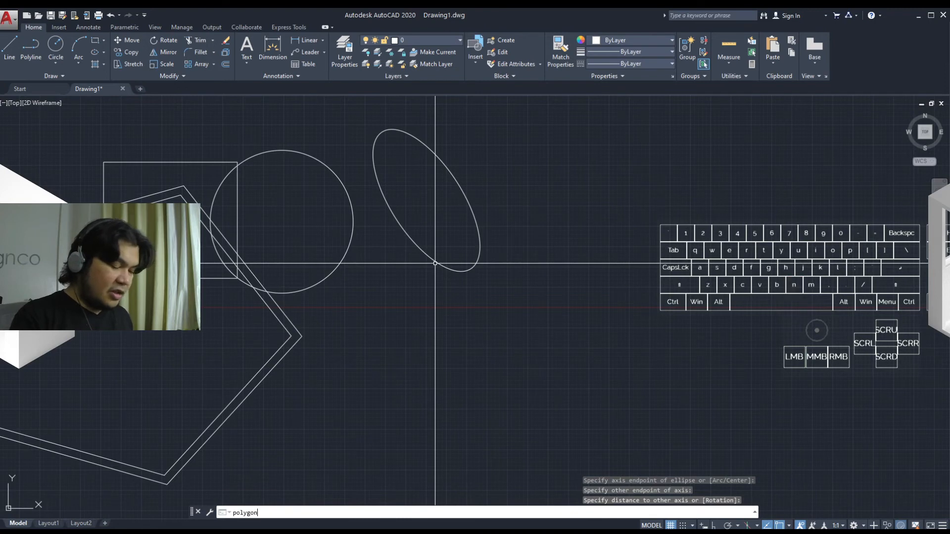
{"action": "type", "text": "gon"}
{"action": "key", "text": "Return"}
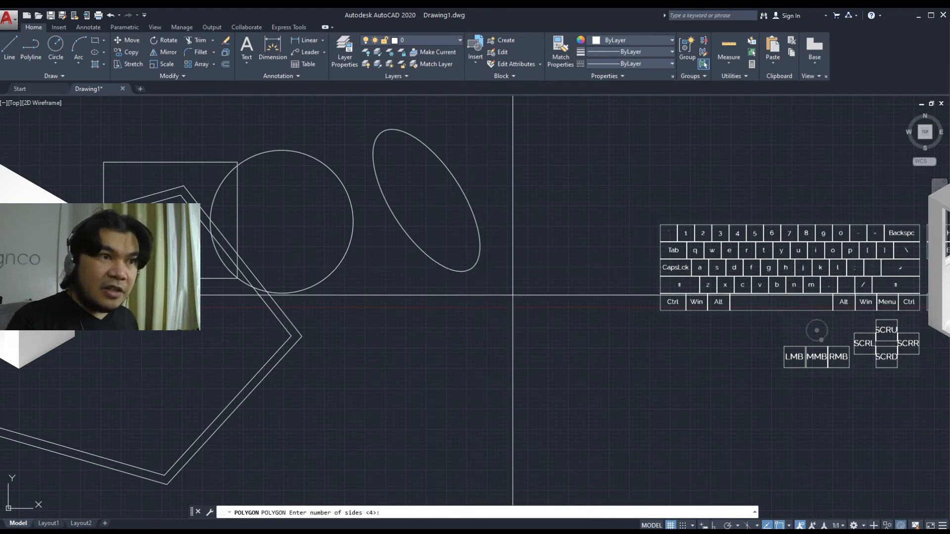
{"action": "middle_click_drag", "start_coordinate": [484, 287], "coordinate": [450, 310]}
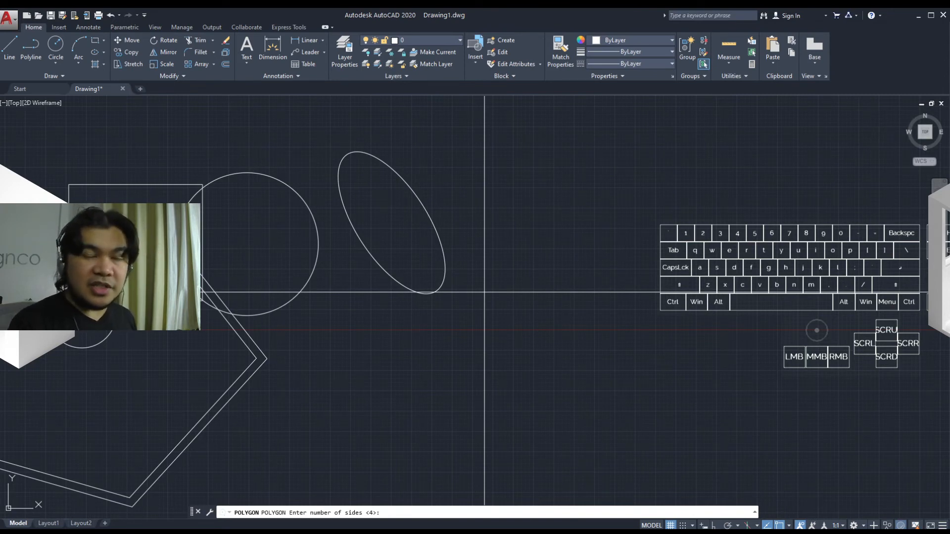
{"action": "key", "text": "Return"}
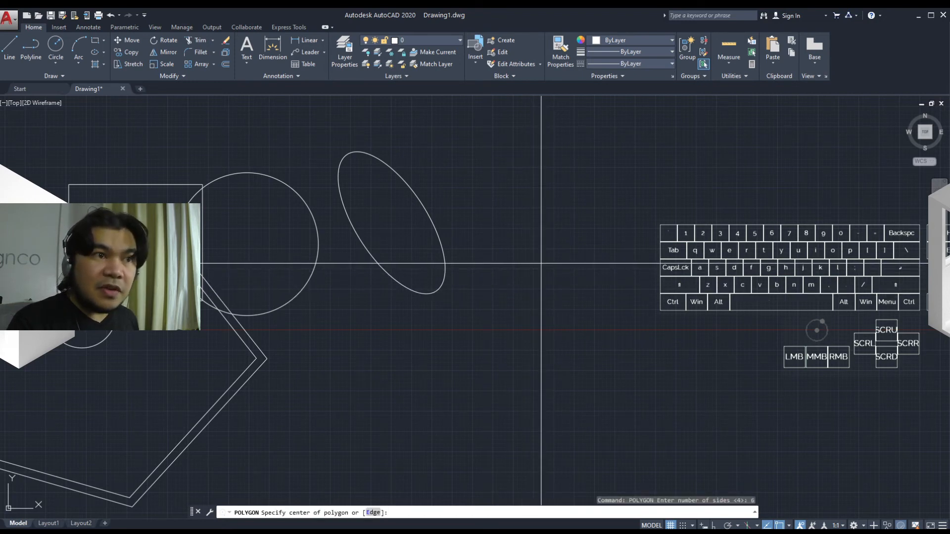
{"action": "left_click", "coordinate": [482, 205]}
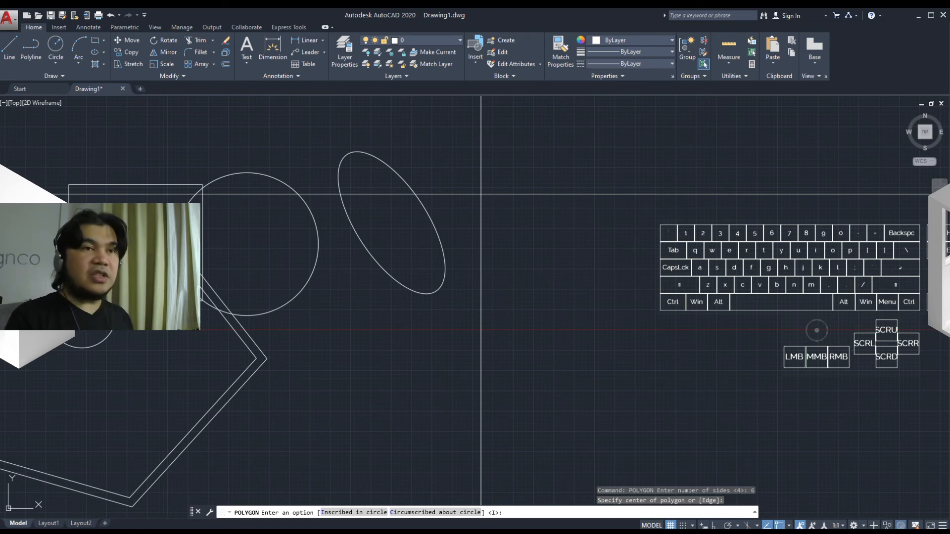
{"action": "key", "text": "Return"}
{"action": "left_click", "coordinate": [481, 195]}
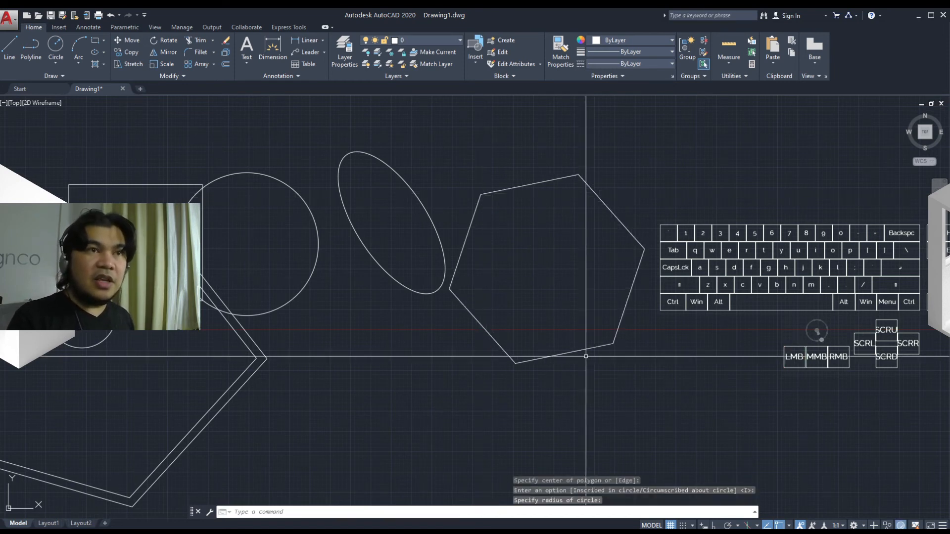
Place a point object to the right of the hexagon with the PO shortcut
{"action": "middle_click_drag", "start_coordinate": [564, 347], "coordinate": [367, 348]}
{"action": "mouse_move", "coordinate": [424, 333]}
{"action": "middle_mouse_down"}
{"action": "mouse_move", "coordinate": [360, 344]}
{"action": "mouse_move", "coordinate": [440, 382]}
{"action": "middle_mouse_up"}
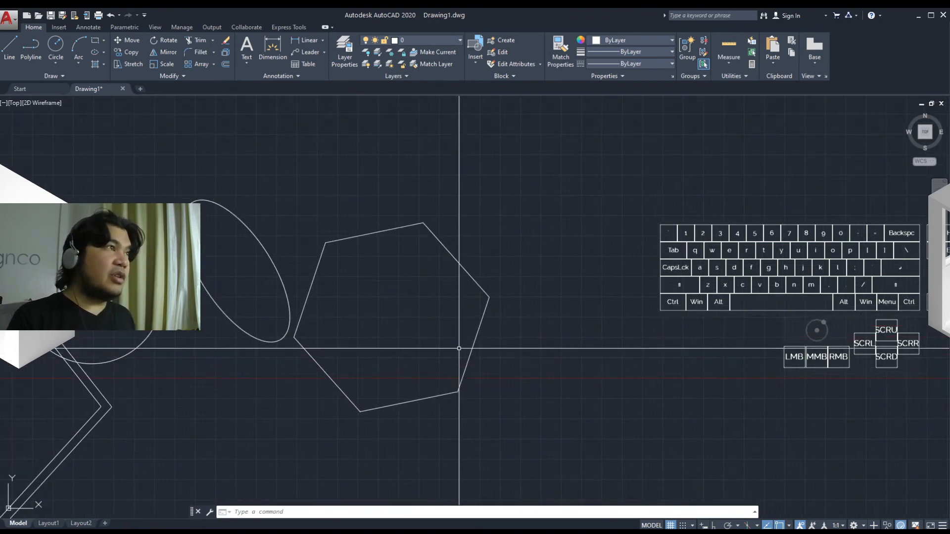
{"action": "middle_click_drag", "start_coordinate": [428, 345], "coordinate": [420, 342]}
{"action": "mouse_move", "coordinate": [509, 352]}
{"action": "middle_mouse_down"}
{"action": "mouse_move", "coordinate": [446, 333]}
{"action": "mouse_move", "coordinate": [488, 334]}
{"action": "middle_mouse_up"}
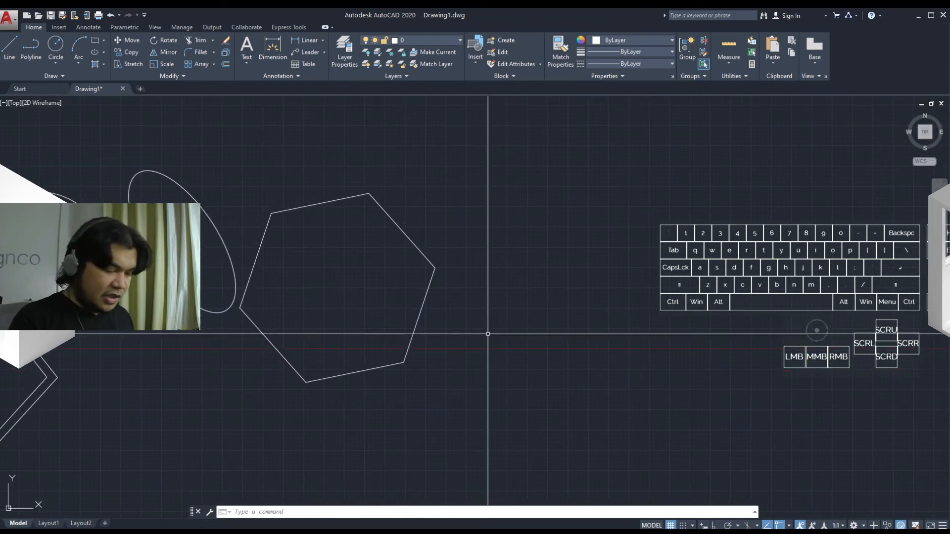
{"action": "type", "text": "po"}
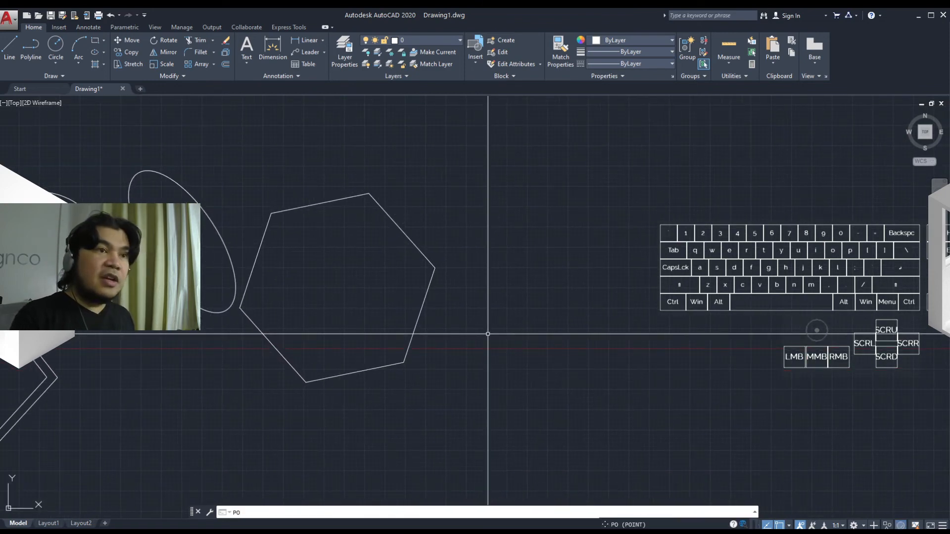
{"action": "key", "text": "Return"}
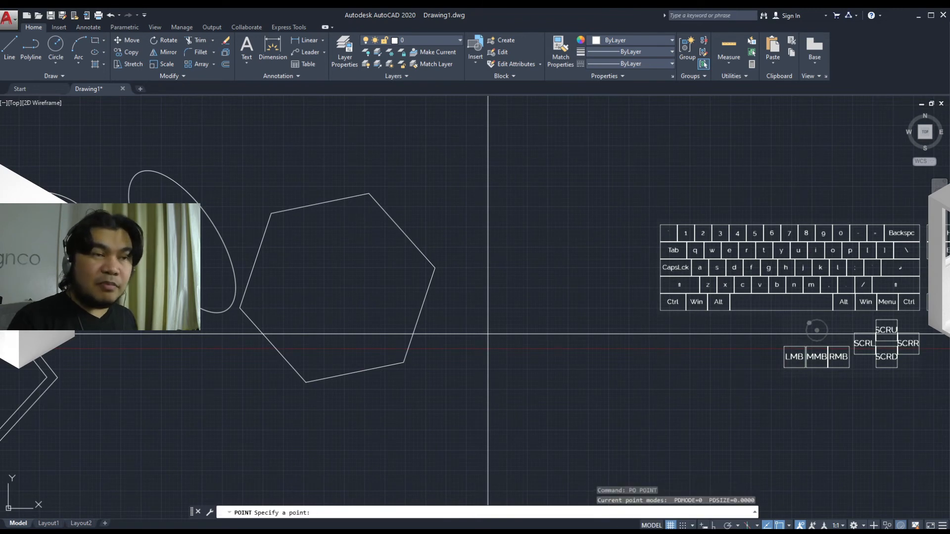
{"action": "left_click", "coordinate": [455, 298]}
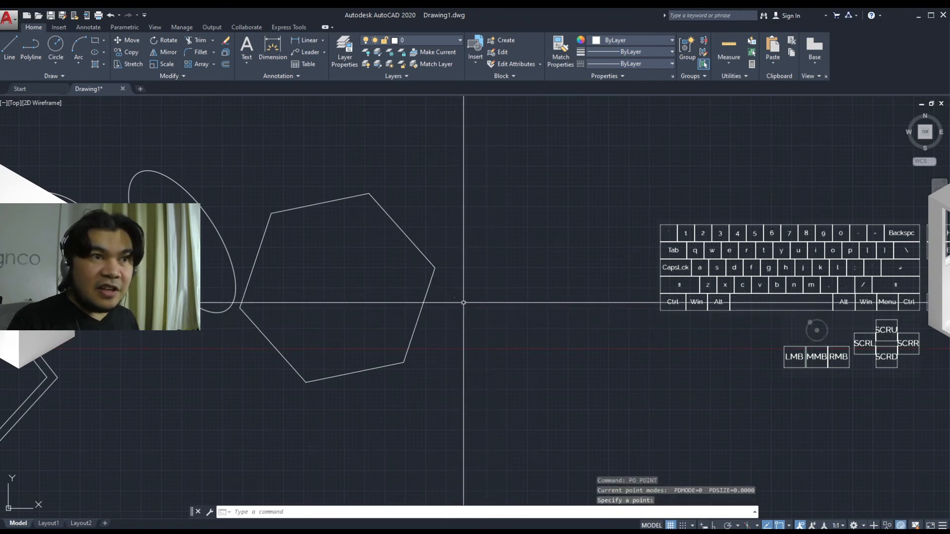
Zoom in and window-select around the placed point to examine how it appears
{"action": "scroll", "coordinate": [445, 297], "scroll_direction": "up", "scroll_amount": 5}
{"action": "scroll", "coordinate": [420, 275], "scroll_direction": "up", "scroll_amount": 2}
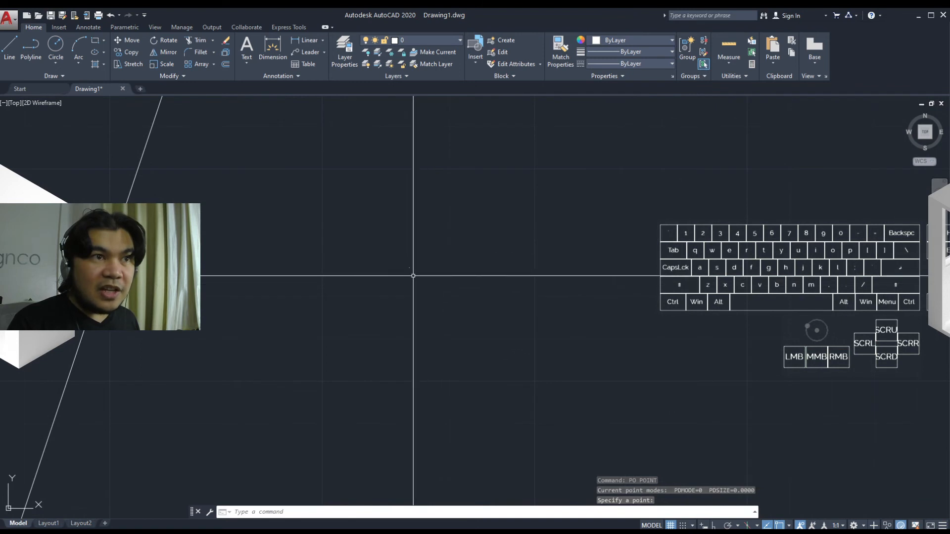
{"action": "scroll", "coordinate": [381, 252], "scroll_direction": "up", "scroll_amount": 3}
{"action": "left_click", "coordinate": [376, 221]}
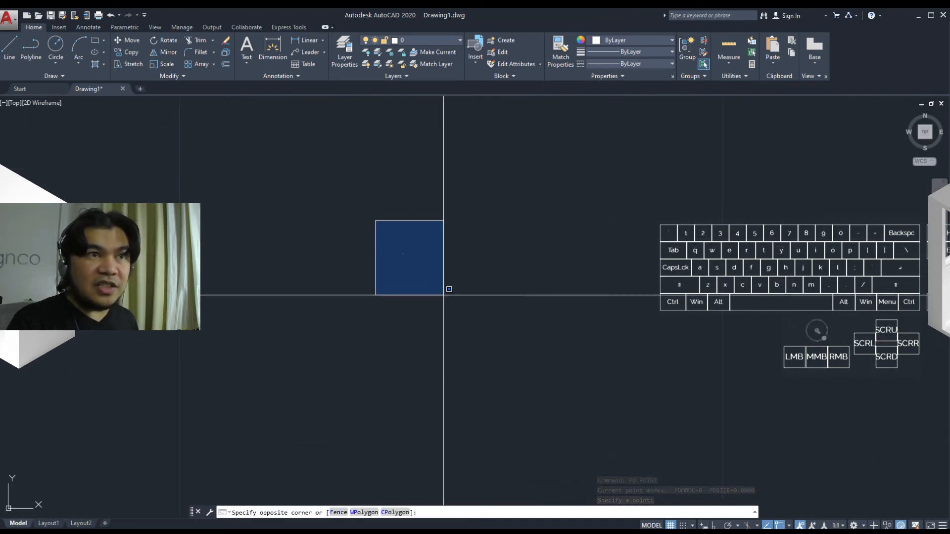
{"action": "left_click", "coordinate": [444, 294]}
{"action": "scroll", "coordinate": [460, 329], "scroll_direction": "down", "scroll_amount": 3}
{"action": "scroll", "coordinate": [466, 328], "scroll_direction": "up", "scroll_amount": 5}
{"action": "scroll", "coordinate": [467, 329], "scroll_direction": "down", "scroll_amount": 5}
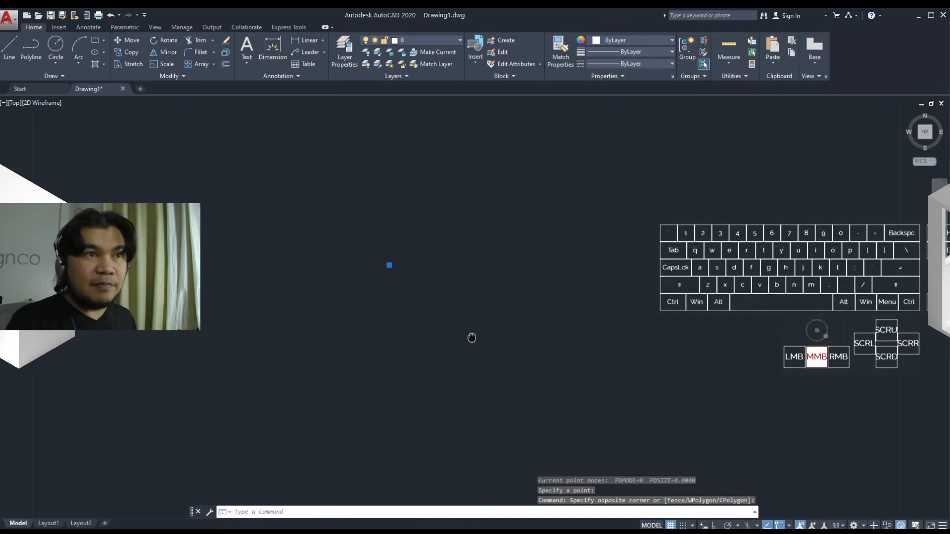
{"action": "scroll", "coordinate": [537, 371], "scroll_direction": "down", "scroll_amount": 2}
{"action": "middle_click_drag", "start_coordinate": [537, 371], "coordinate": [454, 346]}
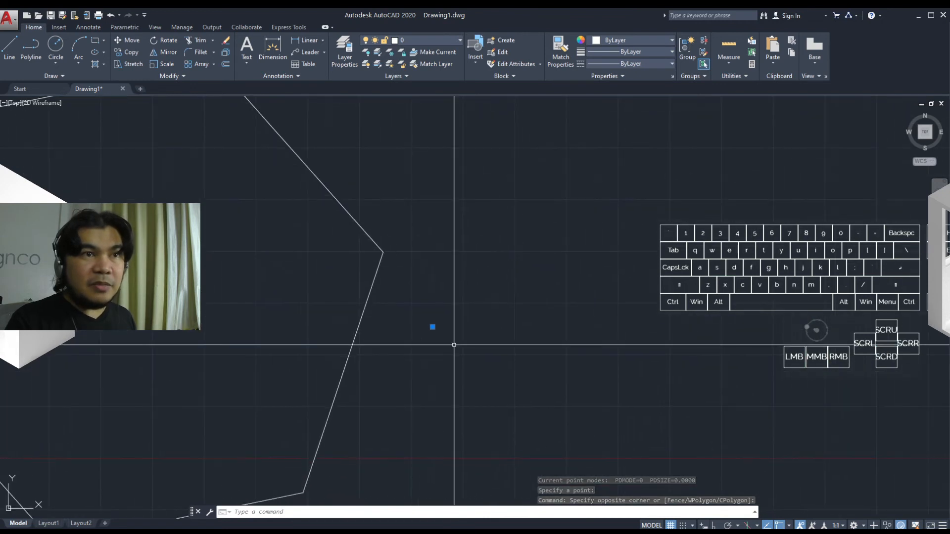
{"action": "key", "text": "Escape"}
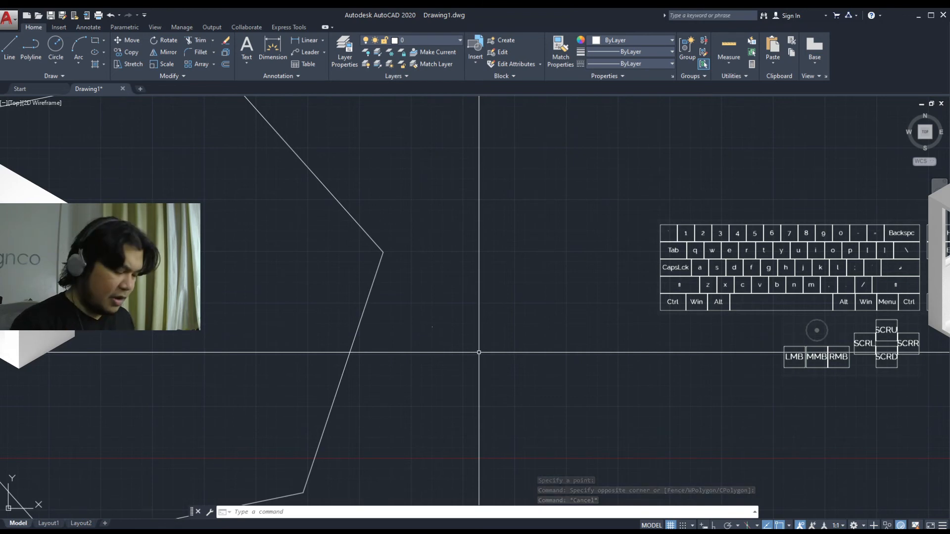
Set the point display style variable PDMODE to 2
{"action": "type", "text": "PDMODE"}
{"action": "key", "text": "Return"}
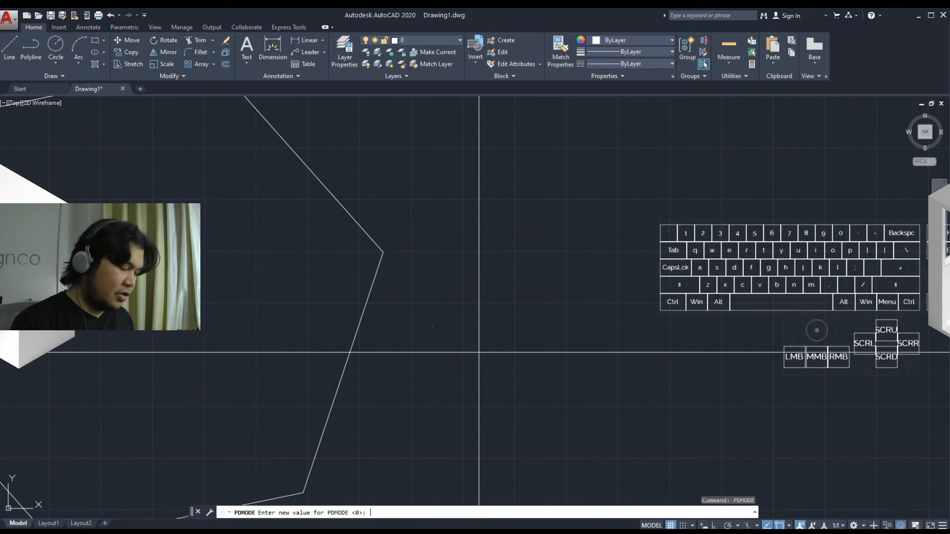
{"action": "type", "text": "2"}
{"action": "key", "text": "Return"}
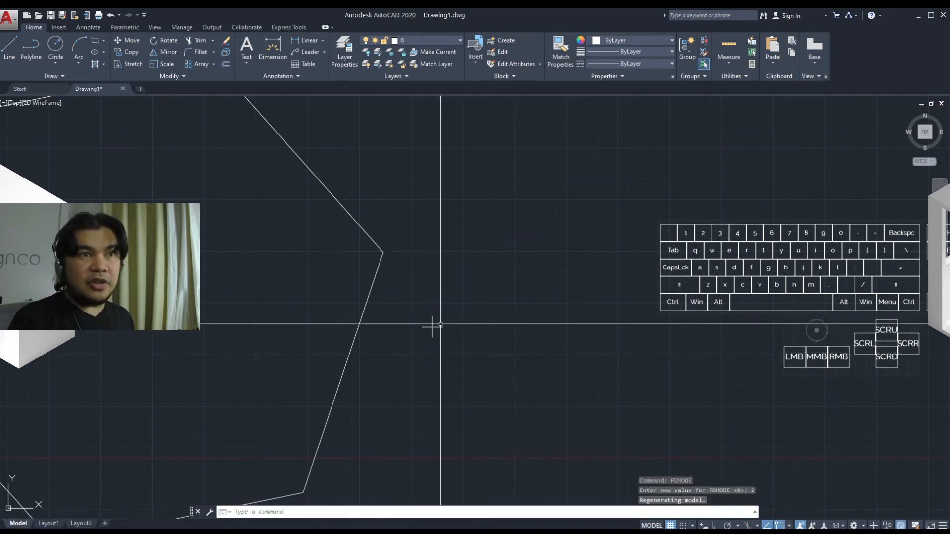
{"action": "key", "text": "Escape"}
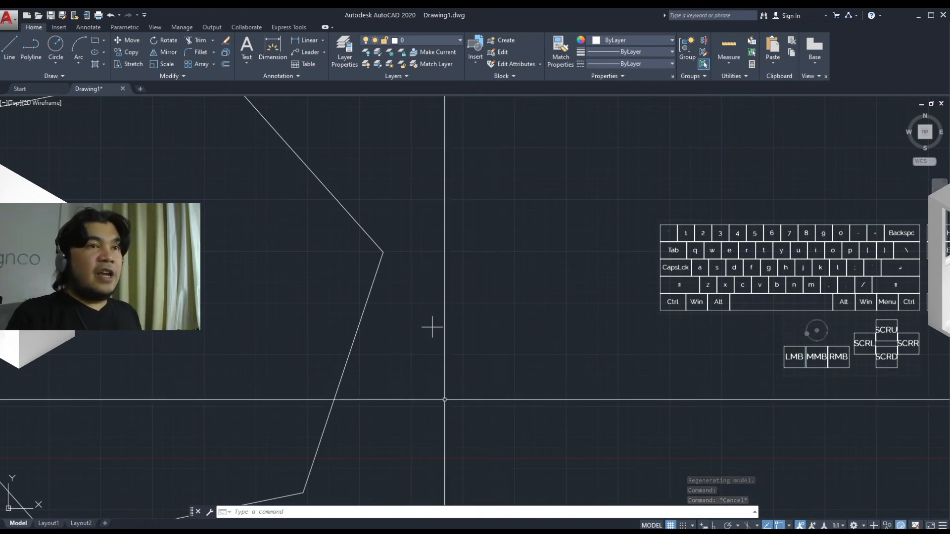
Hatch the hexagon with the default pattern by selecting it as the boundary object
{"action": "mouse_move", "coordinate": [426, 405]}
{"action": "middle_mouse_down"}
{"action": "mouse_move", "coordinate": [634, 401]}
{"action": "mouse_move", "coordinate": [609, 365]}
{"action": "middle_mouse_up"}
{"action": "scroll", "coordinate": [633, 405], "scroll_direction": "down", "scroll_amount": 2}
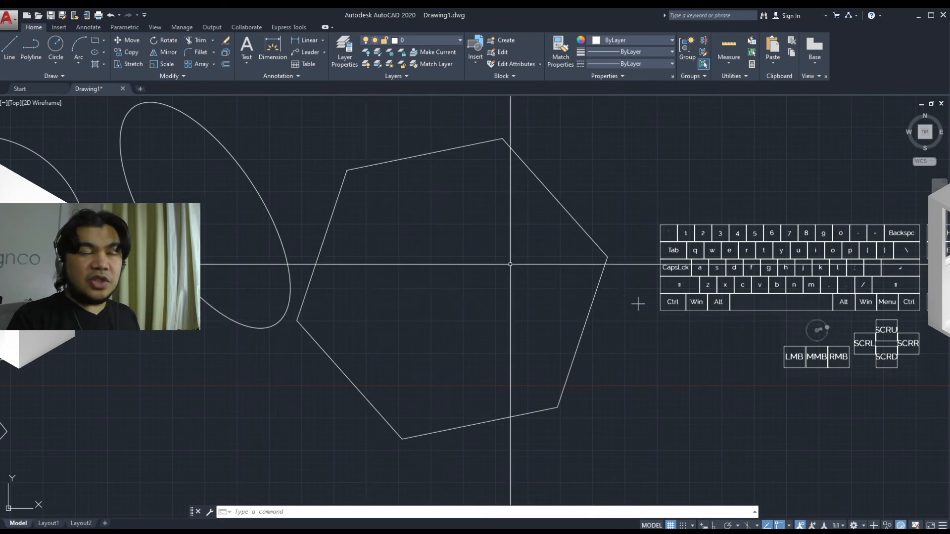
{"action": "mouse_move", "coordinate": [486, 344]}
{"action": "middle_mouse_down"}
{"action": "mouse_move", "coordinate": [471, 351]}
{"action": "mouse_move", "coordinate": [481, 387]}
{"action": "mouse_move", "coordinate": [509, 392]}
{"action": "middle_mouse_up"}
{"action": "type", "text": "h"}
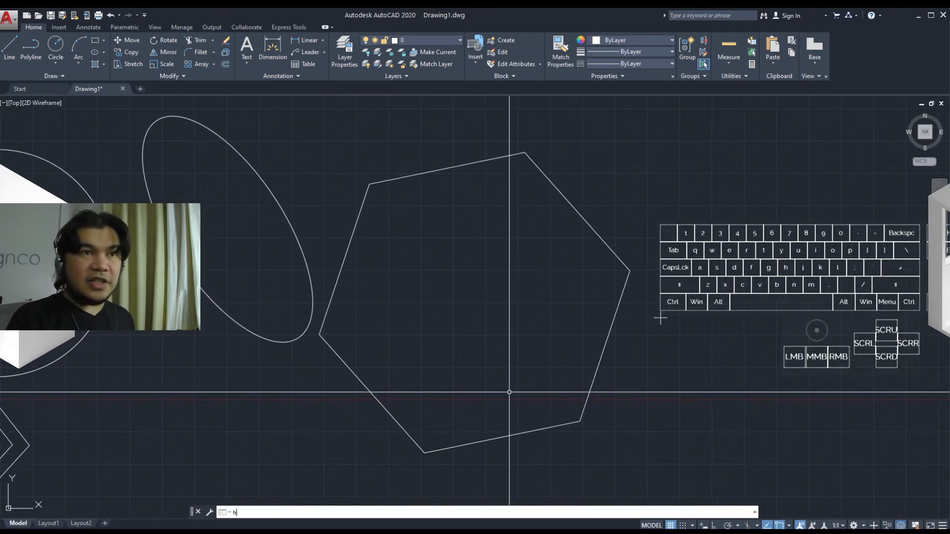
{"action": "key", "text": "Return"}
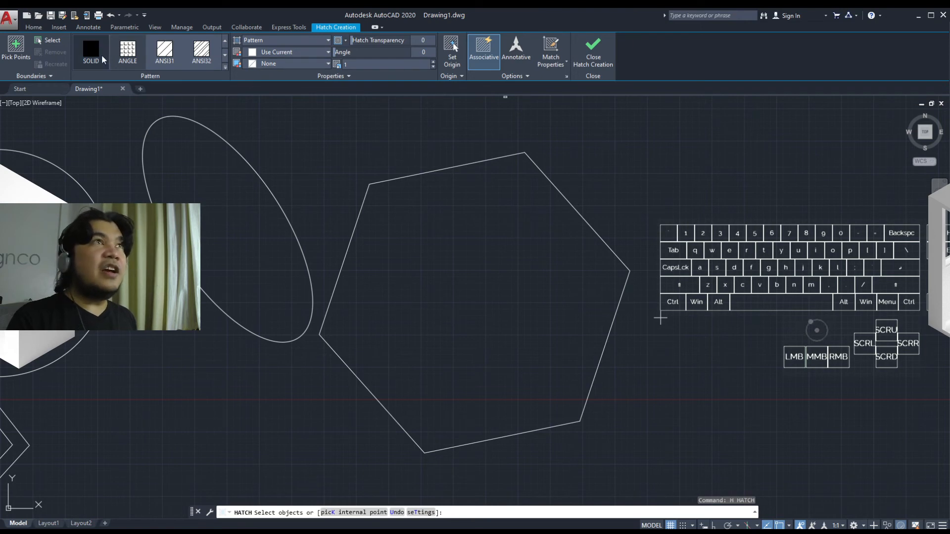
{"action": "left_click", "coordinate": [53, 41]}
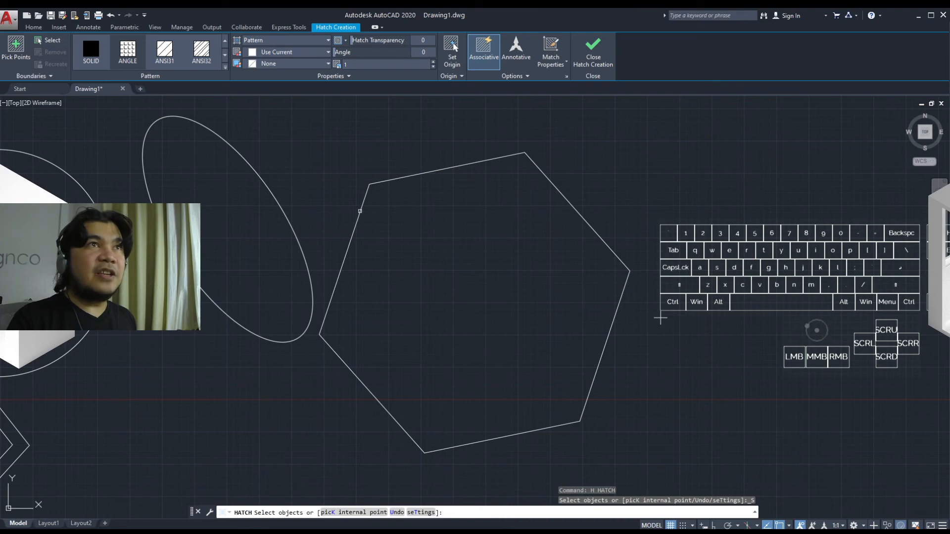
{"action": "left_click", "coordinate": [360, 211]}
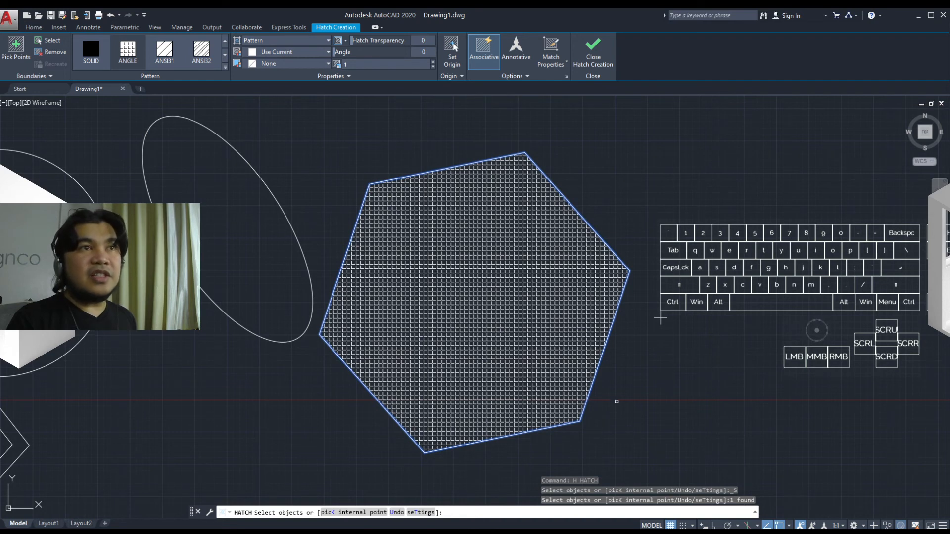
{"action": "key", "text": "space"}
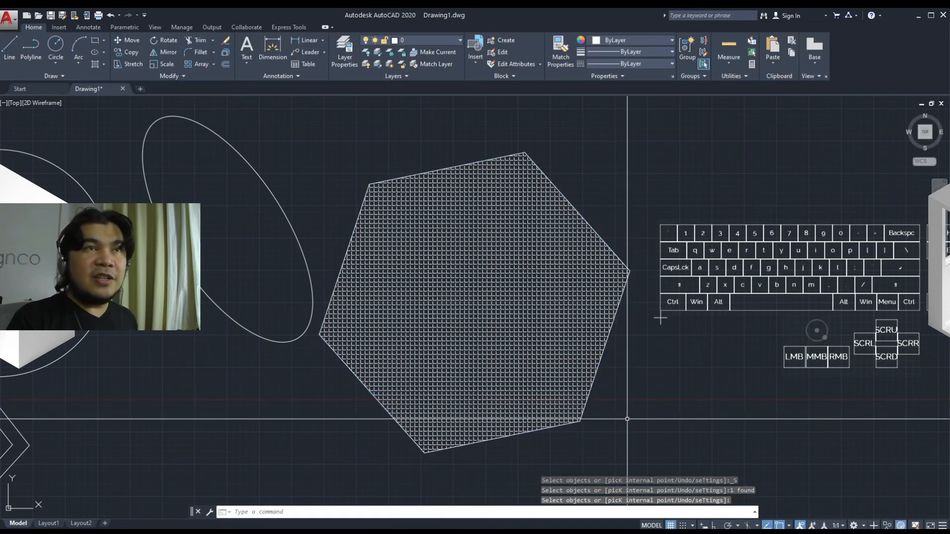
Zoom out and pan to review all the shapes drawn so far
{"action": "middle_click_drag", "start_coordinate": [627, 419], "coordinate": [599, 453]}
{"action": "scroll", "coordinate": [599, 453], "scroll_direction": "down", "scroll_amount": 5}
{"action": "scroll", "coordinate": [615, 381], "scroll_direction": "up", "scroll_amount": 4}
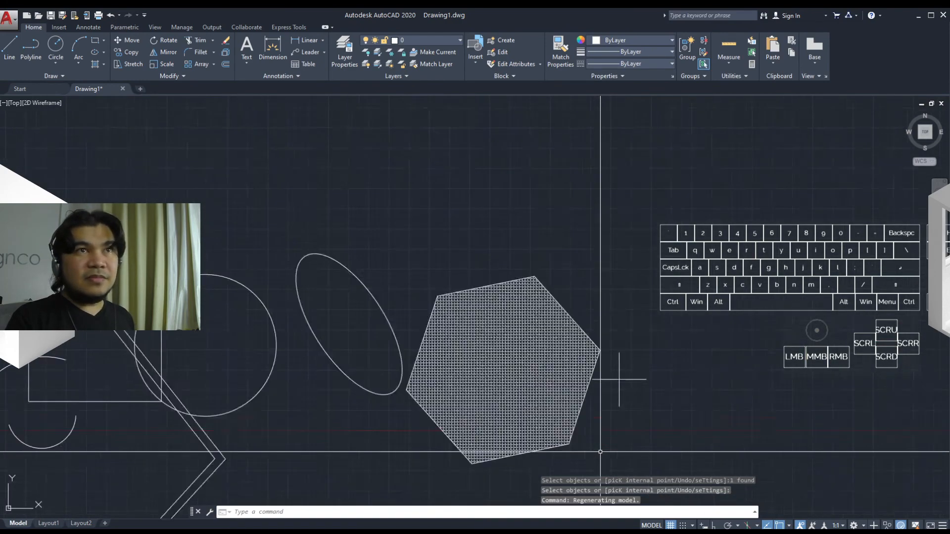
{"action": "middle_click_drag", "start_coordinate": [615, 381], "coordinate": [650, 389]}
{"action": "mouse_move", "coordinate": [638, 436]}
{"action": "middle_mouse_down"}
{"action": "mouse_move", "coordinate": [653, 339]}
{"action": "mouse_move", "coordinate": [632, 341]}
{"action": "mouse_move", "coordinate": [653, 316]}
{"action": "mouse_move", "coordinate": [733, 306]}
{"action": "middle_mouse_up"}
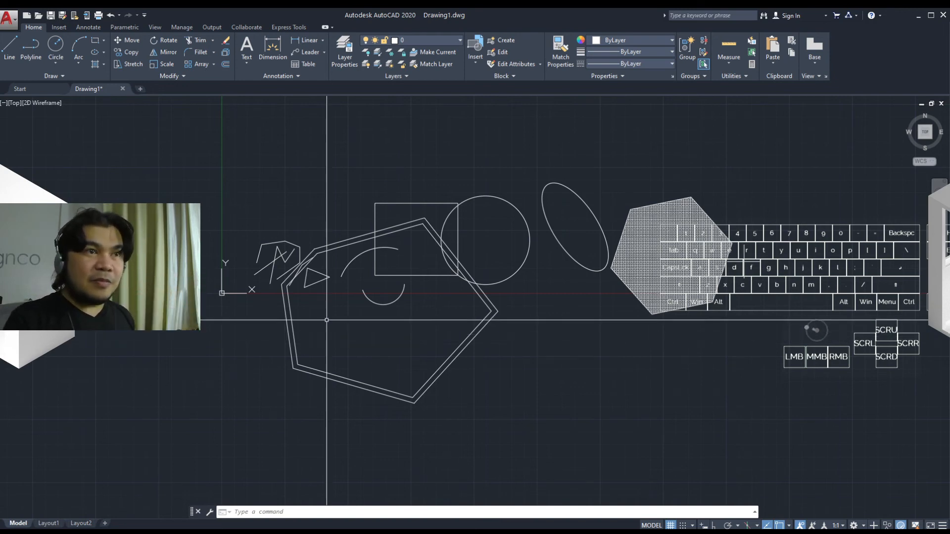
{"action": "scroll", "coordinate": [323, 306], "scroll_direction": "up", "scroll_amount": 4}
{"action": "mouse_move", "coordinate": [323, 305]}
{"action": "middle_mouse_down"}
{"action": "mouse_move", "coordinate": [504, 411]}
{"action": "mouse_move", "coordinate": [660, 454]}
{"action": "middle_mouse_up"}
{"action": "scroll", "coordinate": [435, 353], "scroll_direction": "down", "scroll_amount": 3}
{"action": "scroll", "coordinate": [422, 302], "scroll_direction": "up", "scroll_amount": 4}
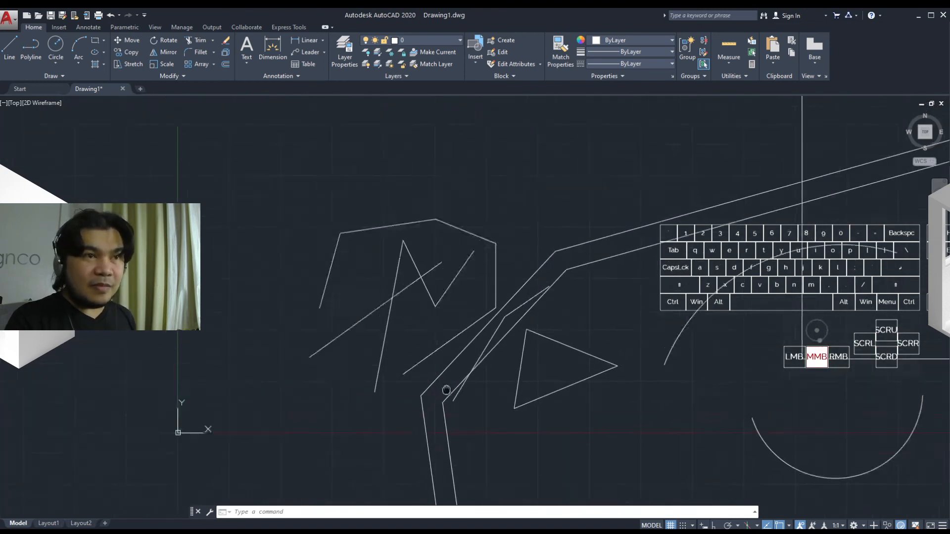
Draw a single line segment with the L shortcut above the earlier shapes
{"action": "type", "text": "l"}
{"action": "key", "text": "Return"}
{"action": "left_click", "coordinate": [281, 233]}
{"action": "left_click", "coordinate": [440, 148]}
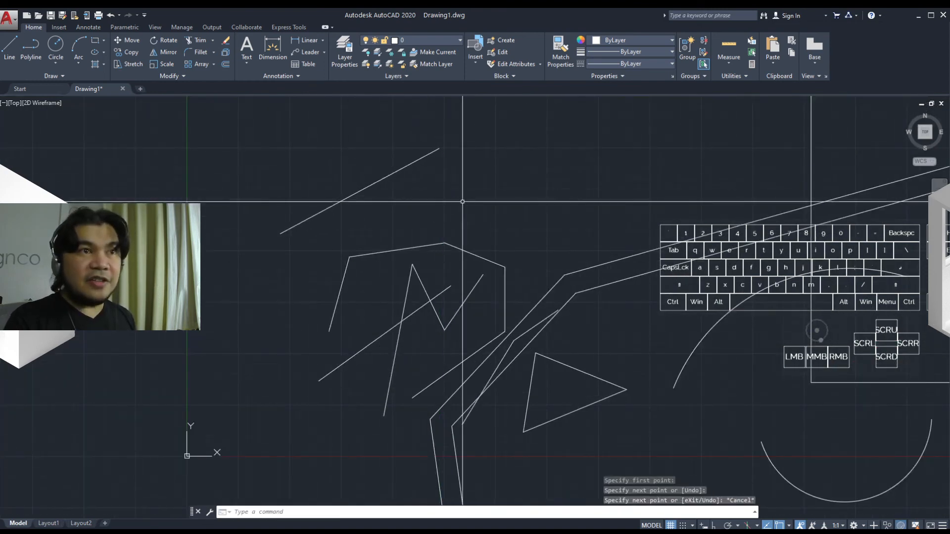
{"action": "middle_click_drag", "start_coordinate": [430, 214], "coordinate": [329, 208]}
{"action": "key", "text": "Escape"}
Draw a two-segment polyline with the PL shortcut beside the new line
{"action": "type", "text": "pl"}
{"action": "key", "text": "Return"}
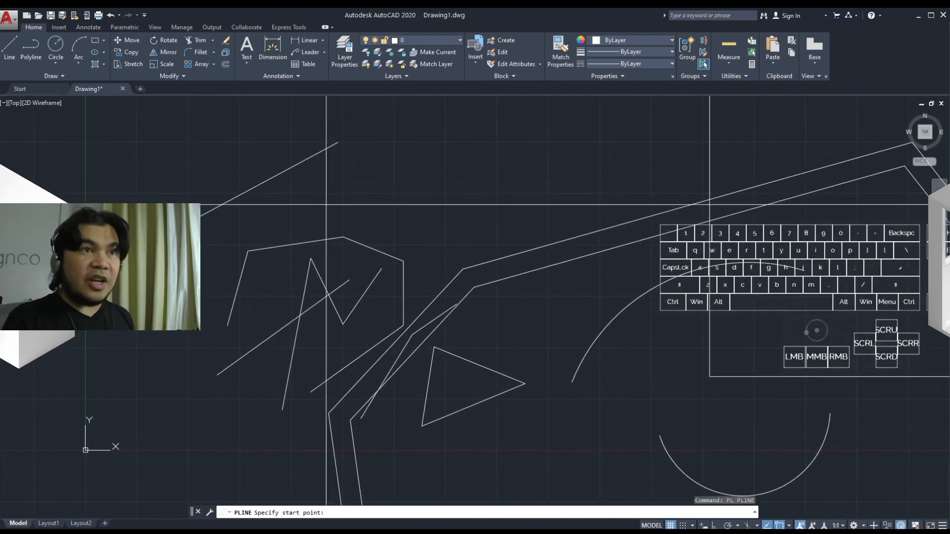
{"action": "left_click", "coordinate": [285, 213]}
{"action": "left_click", "coordinate": [386, 157]}
{"action": "left_click", "coordinate": [446, 203]}
{"action": "key", "text": "Escape"}
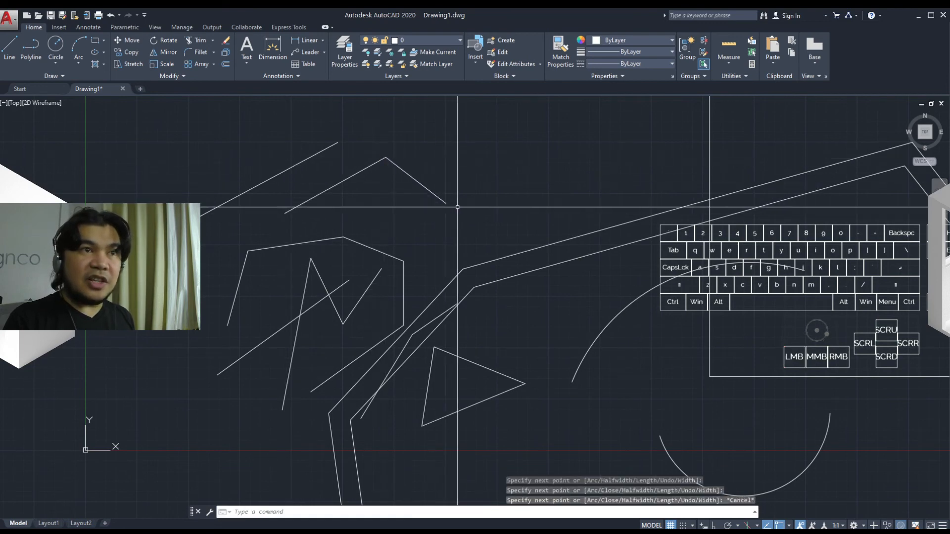
Draw a one-segment multiline with the ML shortcut next to the polyline
{"action": "middle_click_drag", "start_coordinate": [446, 203], "coordinate": [522, 203]}
{"action": "type", "text": "ml"}
{"action": "key", "text": "Return"}
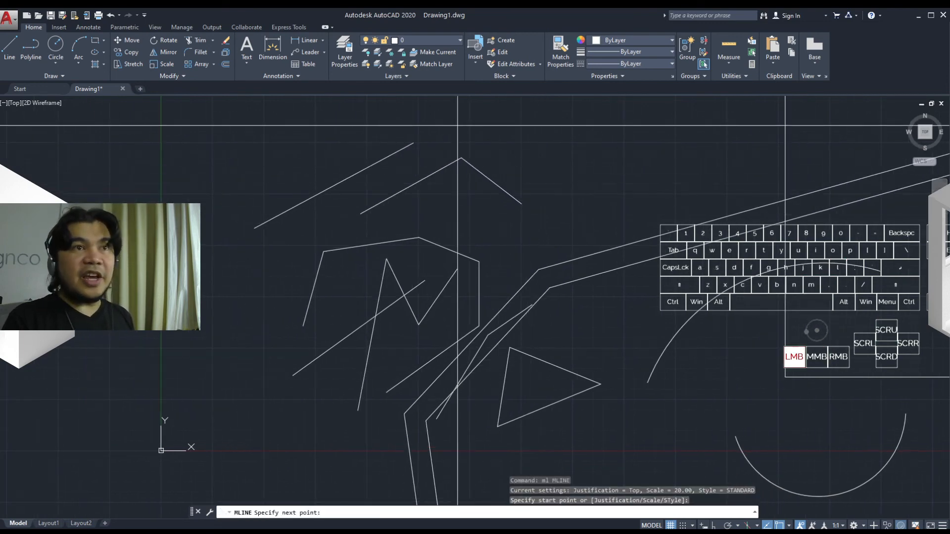
{"action": "left_click", "coordinate": [458, 125]}
{"action": "left_click", "coordinate": [569, 176]}
{"action": "mouse_move", "coordinate": [596, 199]}
{"action": "middle_mouse_down"}
{"action": "mouse_move", "coordinate": [416, 189]}
{"action": "mouse_move", "coordinate": [516, 193]}
{"action": "mouse_move", "coordinate": [451, 187]}
{"action": "mouse_move", "coordinate": [449, 204]}
{"action": "mouse_move", "coordinate": [465, 206]}
{"action": "mouse_move", "coordinate": [457, 194]}
{"action": "mouse_move", "coordinate": [441, 208]}
{"action": "middle_mouse_up"}
{"action": "key", "text": "Escape"}
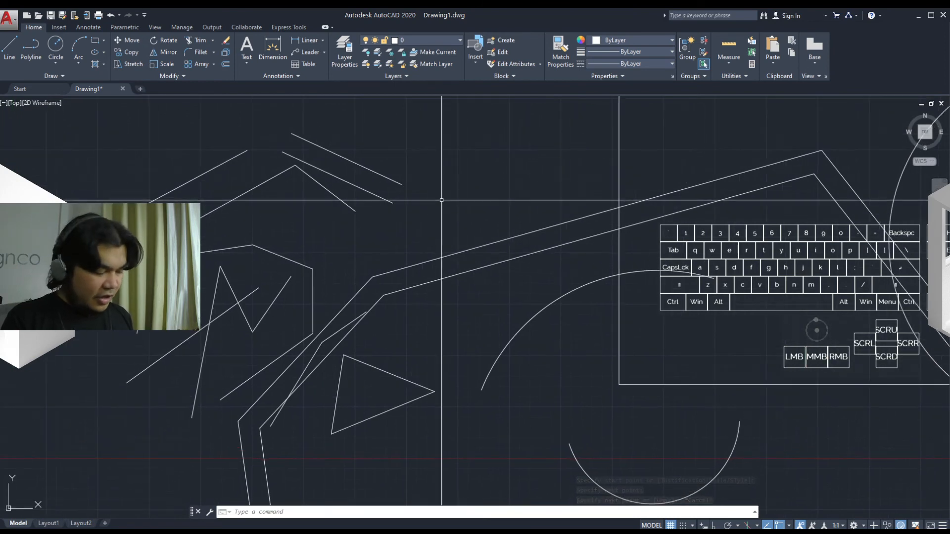
Draw a three-point arc with the A shortcut next to the multiline
{"action": "type", "text": "a"}
{"action": "key", "text": "space"}
{"action": "left_click", "coordinate": [431, 205]}
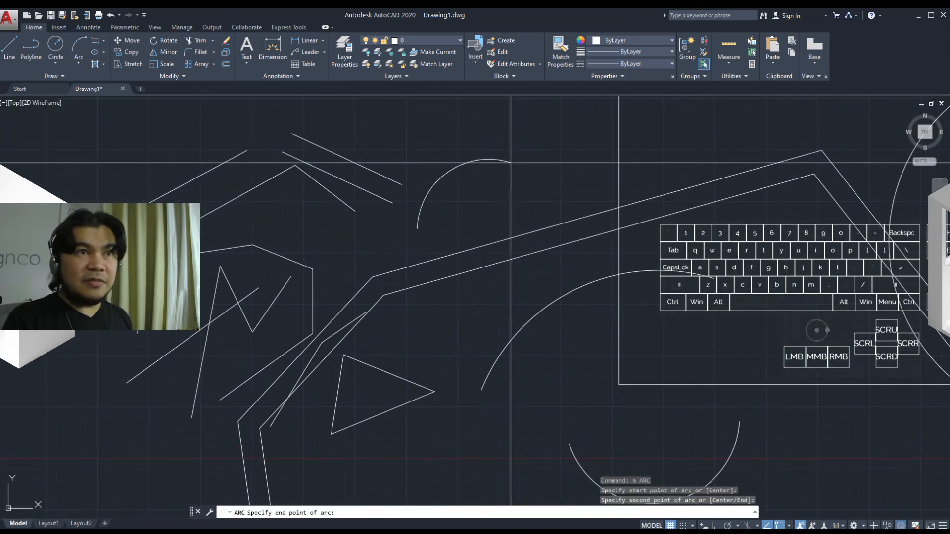
{"action": "left_click", "coordinate": [566, 163]}
{"action": "mouse_move", "coordinate": [528, 205]}
{"action": "middle_mouse_down"}
{"action": "mouse_move", "coordinate": [354, 213]}
{"action": "mouse_move", "coordinate": [360, 205]}
{"action": "middle_mouse_up"}
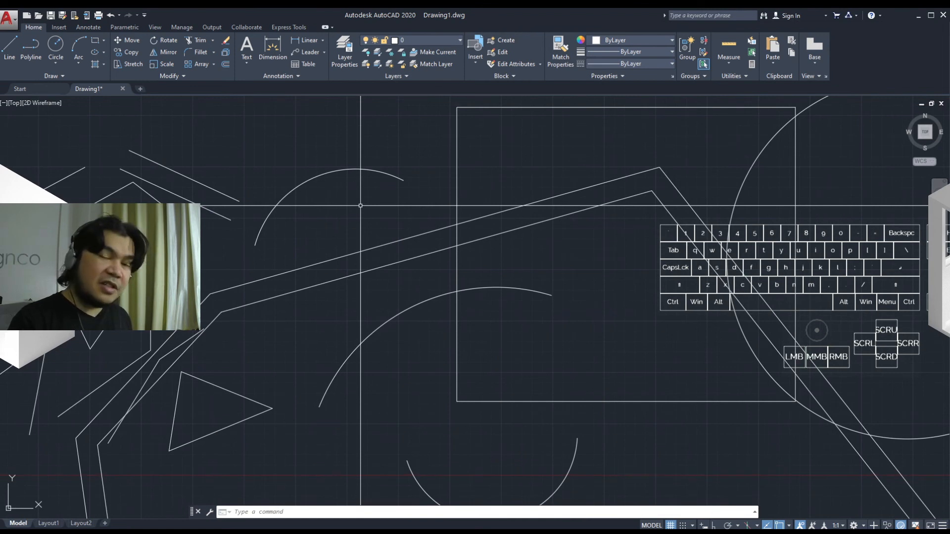
Draw a wavy spline through five fit points with the SPL shortcut
{"action": "type", "text": "spl"}
{"action": "key", "text": "space"}
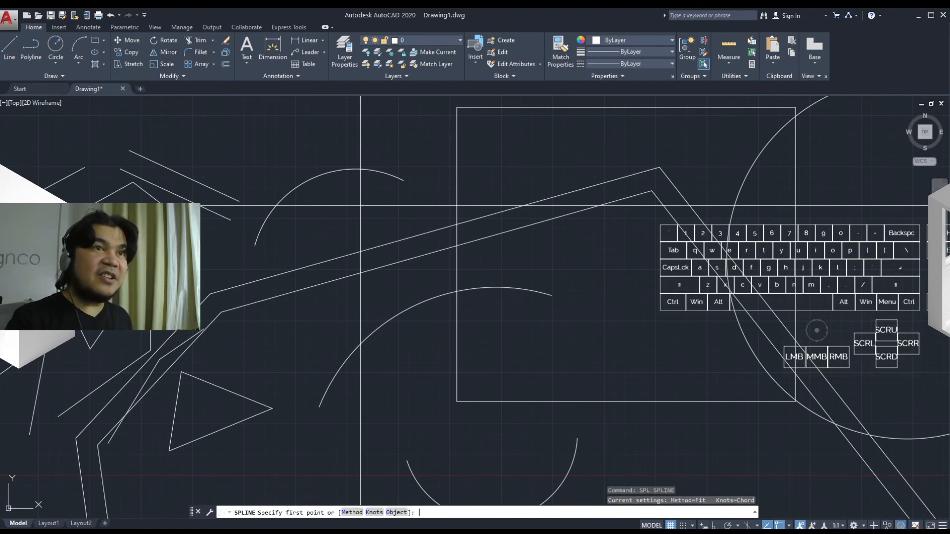
{"action": "left_click", "coordinate": [348, 201]}
{"action": "left_click", "coordinate": [413, 211]}
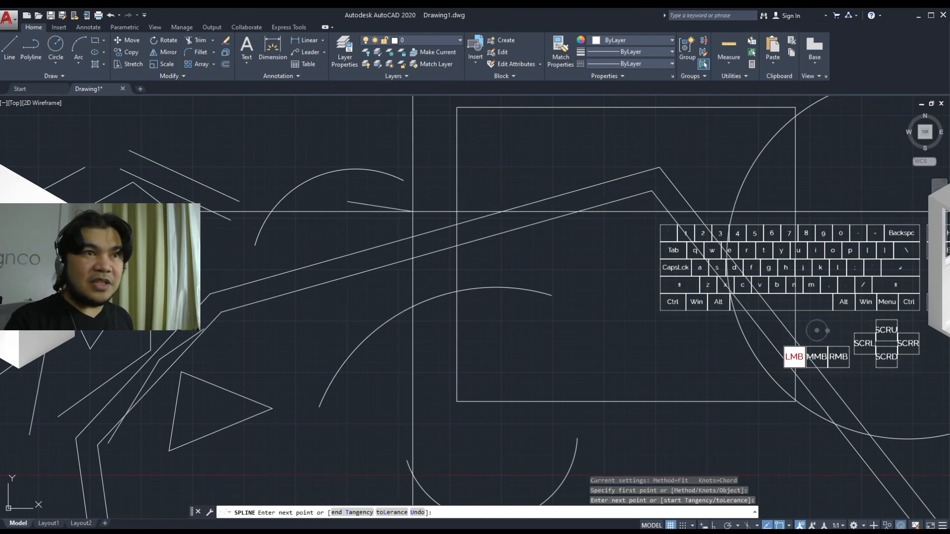
{"action": "left_click", "coordinate": [433, 157]}
{"action": "left_click", "coordinate": [520, 144]}
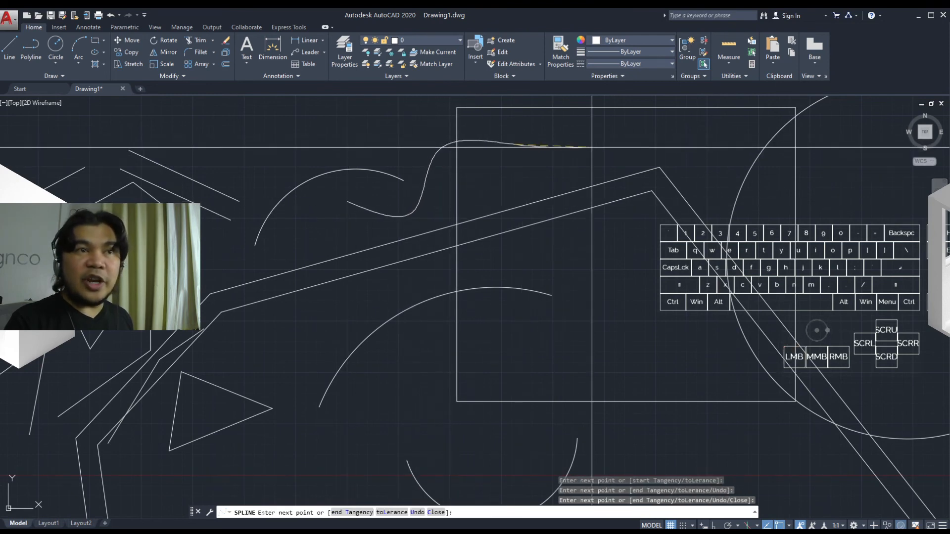
{"action": "left_click", "coordinate": [598, 137]}
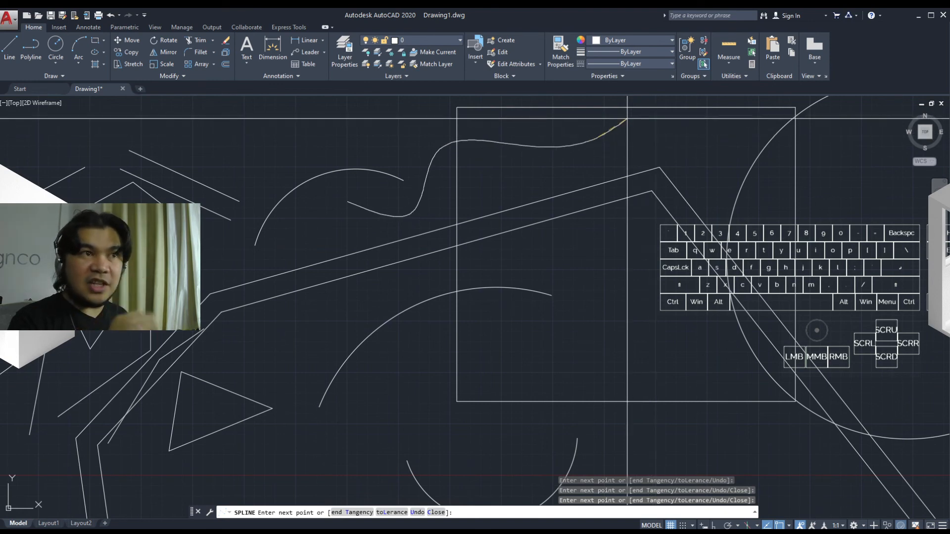
{"action": "key", "text": "Return"}
{"action": "key", "text": "Return"}
{"action": "key", "text": "Return"}
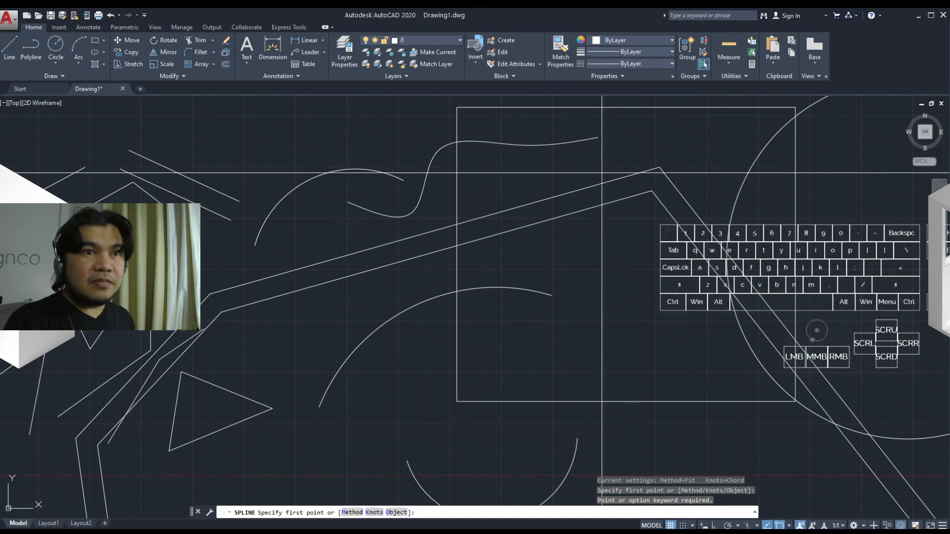
{"action": "middle_click_drag", "start_coordinate": [605, 146], "coordinate": [561, 141]}
{"action": "key", "text": "Escape"}
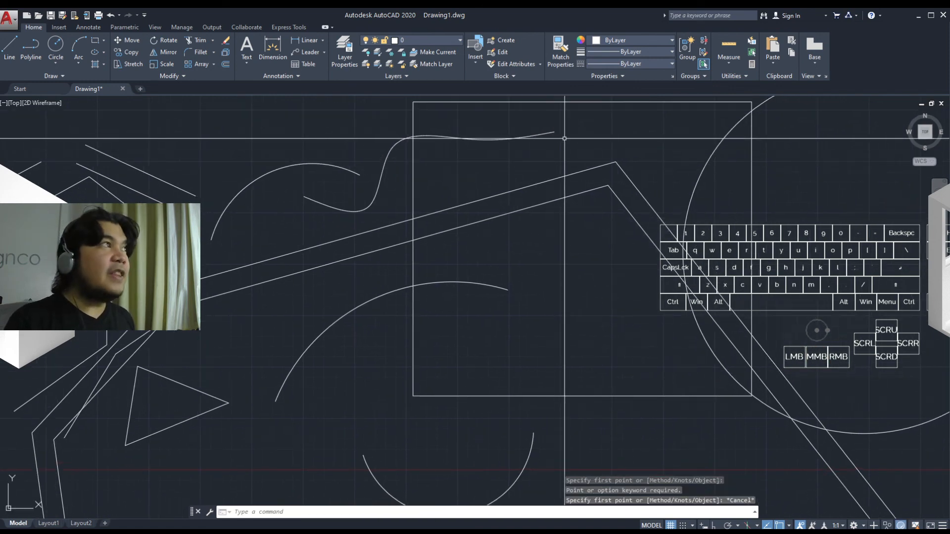
Draw a small rectangle with the REC shortcut near the end of the spline
{"action": "mouse_move", "coordinate": [564, 139]}
{"action": "middle_mouse_down"}
{"action": "mouse_move", "coordinate": [509, 136]}
{"action": "mouse_move", "coordinate": [515, 157]}
{"action": "mouse_move", "coordinate": [550, 180]}
{"action": "middle_mouse_up"}
{"action": "type", "text": "rec"}
{"action": "key", "text": "space"}
{"action": "left_click", "coordinate": [532, 177]}
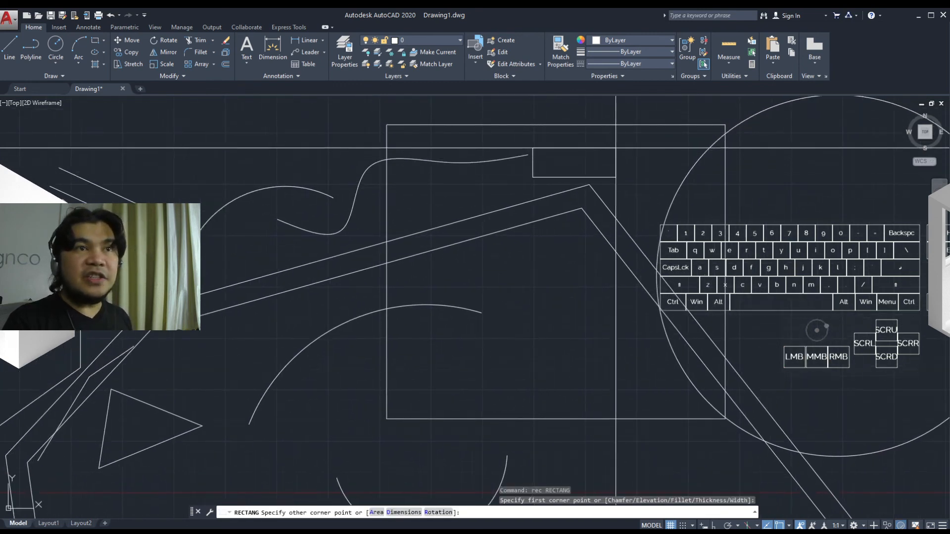
{"action": "left_click", "coordinate": [617, 147]}
{"action": "key", "text": "Escape"}
Draw a circle with the C shortcut by picking its centre and radius near the rectangle
{"action": "middle_click_drag", "start_coordinate": [638, 161], "coordinate": [548, 146]}
{"action": "type", "text": "c"}
{"action": "key", "text": "space"}
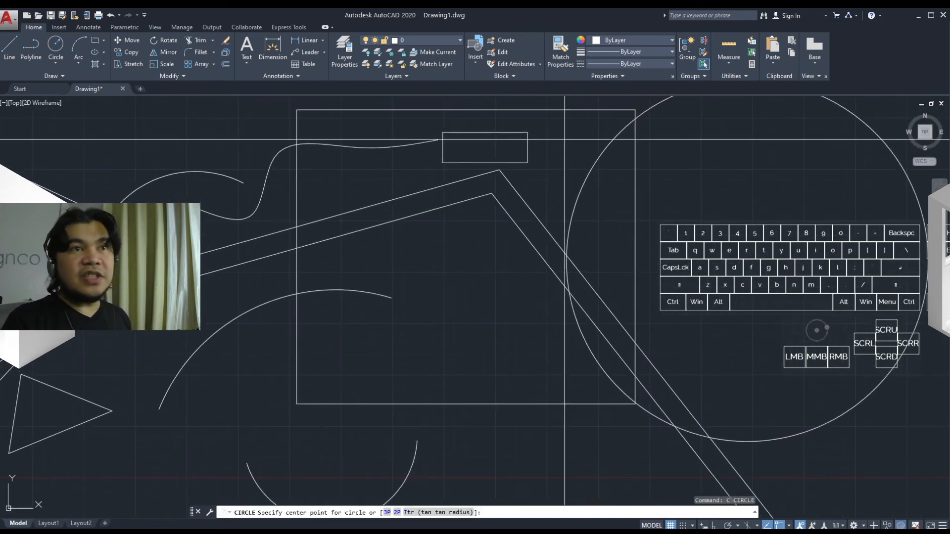
{"action": "left_click", "coordinate": [564, 140]}
{"action": "left_click", "coordinate": [525, 259]}
{"action": "mouse_move", "coordinate": [561, 178]}
{"action": "middle_mouse_down"}
{"action": "mouse_move", "coordinate": [442, 243]}
{"action": "mouse_move", "coordinate": [357, 193]}
{"action": "mouse_move", "coordinate": [322, 197]}
{"action": "middle_mouse_up"}
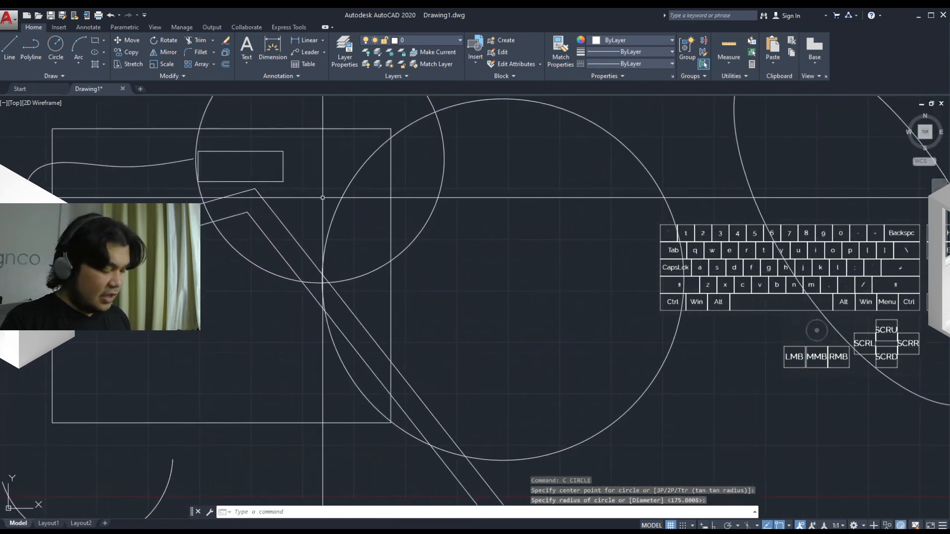
Draw a tilted ellipse with the EL shortcut, picking both axis endpoints and the other axis distance
{"action": "type", "text": "el"}
{"action": "key", "text": "space"}
{"action": "left_click", "coordinate": [320, 159]}
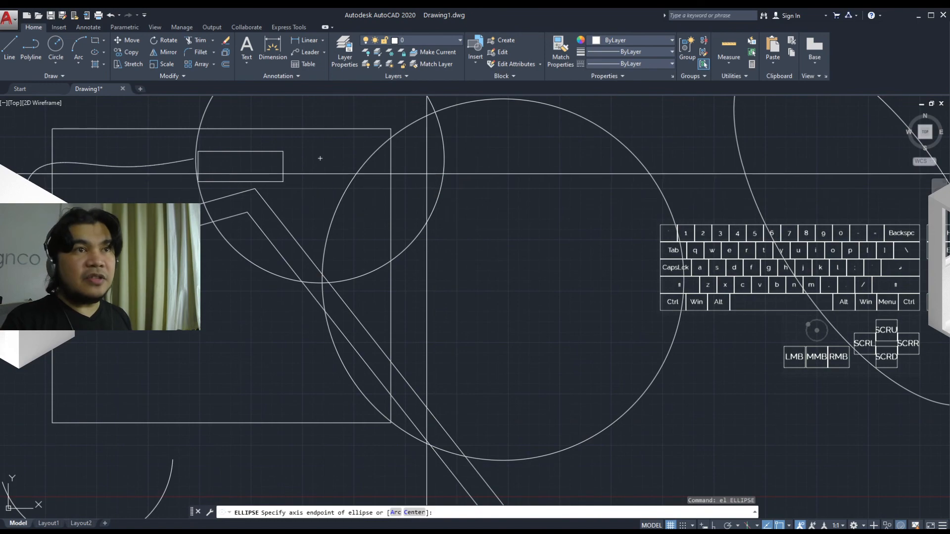
{"action": "left_click", "coordinate": [460, 238]}
{"action": "left_click", "coordinate": [558, 167]}
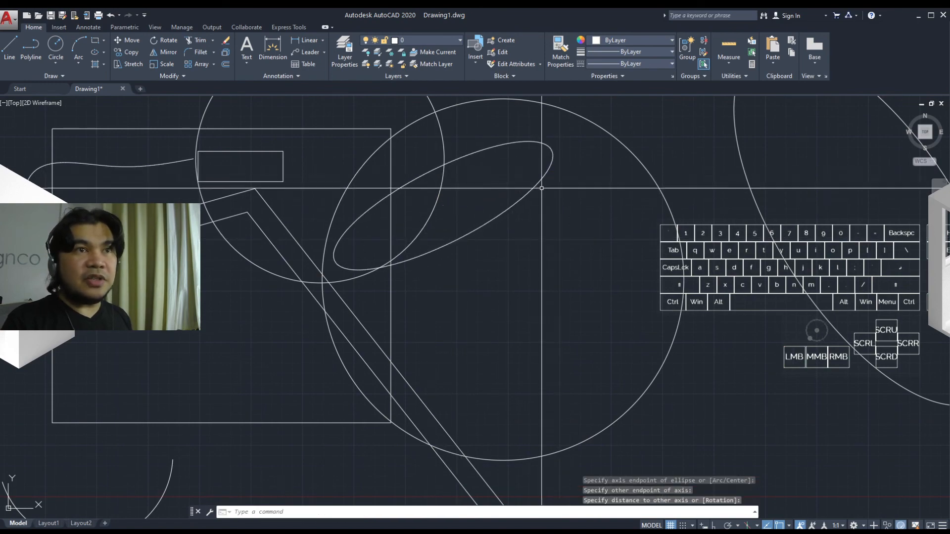
Draw an eight-sided polygon circumscribed about a circle with the POLYGON command, picking its centre and radius beside the ellipse
{"action": "mouse_move", "coordinate": [496, 209]}
{"action": "middle_mouse_down"}
{"action": "mouse_move", "coordinate": [341, 206]}
{"action": "mouse_move", "coordinate": [294, 228]}
{"action": "mouse_move", "coordinate": [314, 280]}
{"action": "mouse_move", "coordinate": [363, 273]}
{"action": "middle_mouse_up"}
{"action": "type", "text": "pol"}
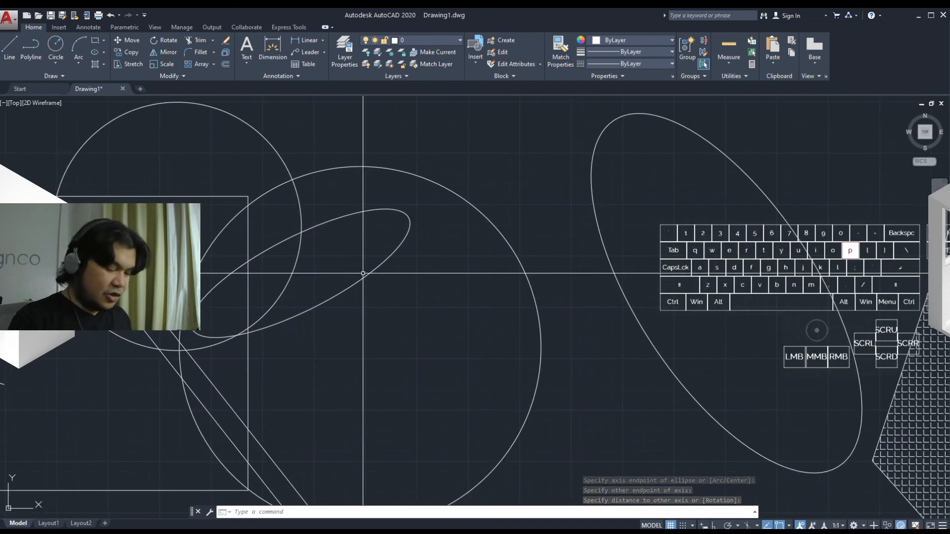
{"action": "type", "text": "ygon"}
{"action": "key", "text": "Return"}
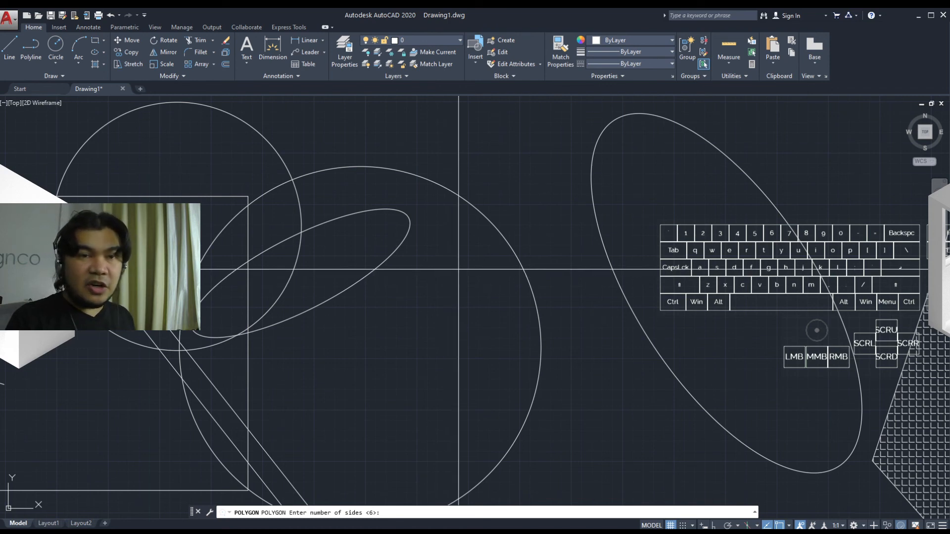
{"action": "type", "text": "8"}
{"action": "key", "text": "space"}
{"action": "left_click", "coordinate": [506, 201]}
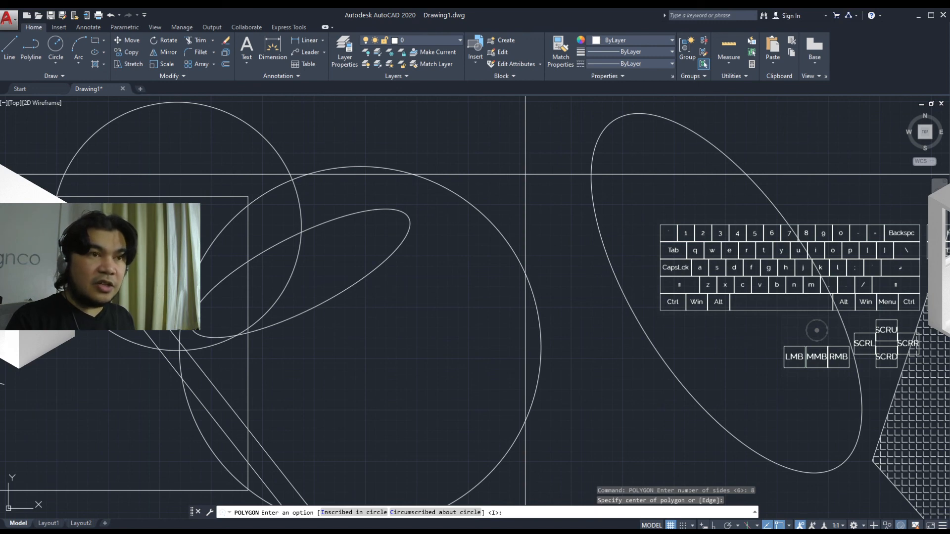
{"action": "type", "text": "c"}
{"action": "key", "text": "space"}
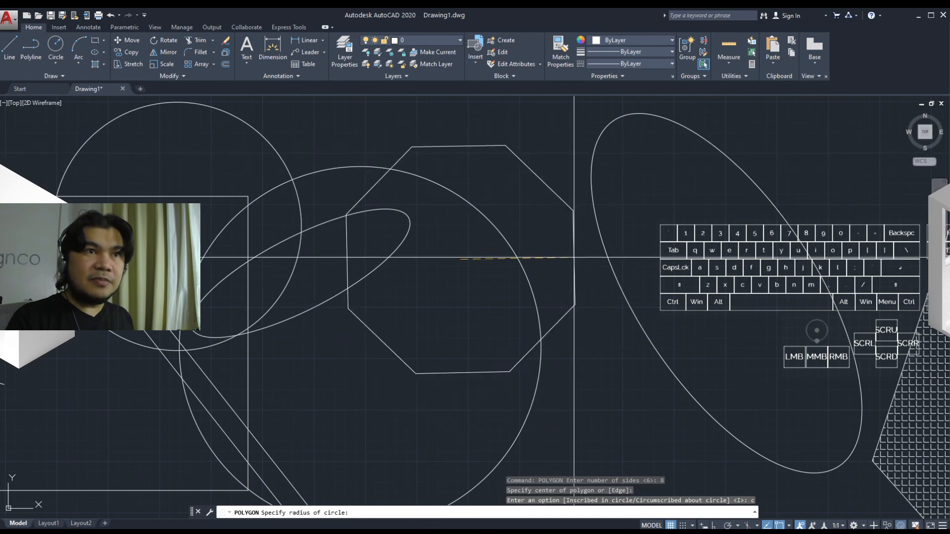
{"action": "left_click", "coordinate": [561, 194]}
Place a point inside the tilted ellipse with the POINT command and regenerate the drawing with RE
{"action": "mouse_move", "coordinate": [603, 252]}
{"action": "middle_mouse_down"}
{"action": "mouse_move", "coordinate": [438, 286]}
{"action": "mouse_move", "coordinate": [512, 249]}
{"action": "middle_mouse_up"}
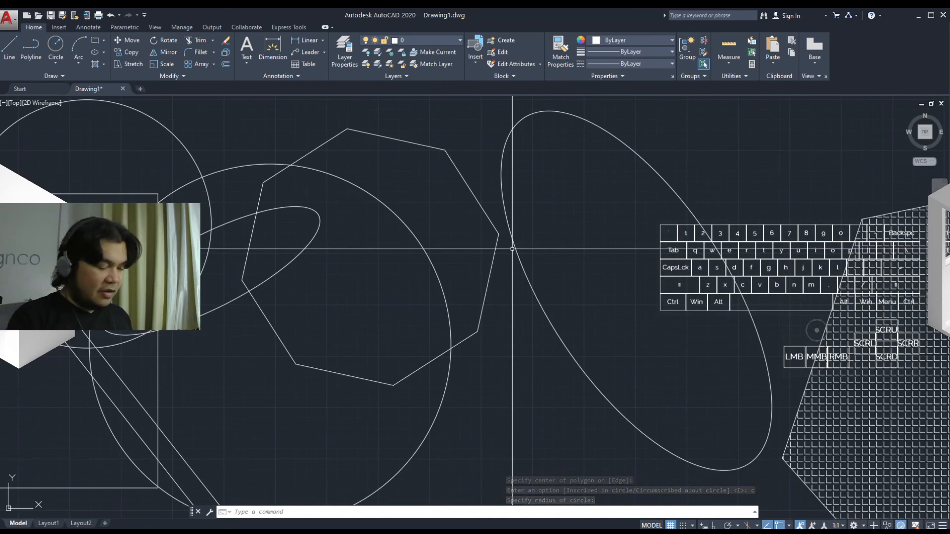
{"action": "type", "text": "point"}
{"action": "key", "text": "Return"}
{"action": "left_click", "coordinate": [562, 228]}
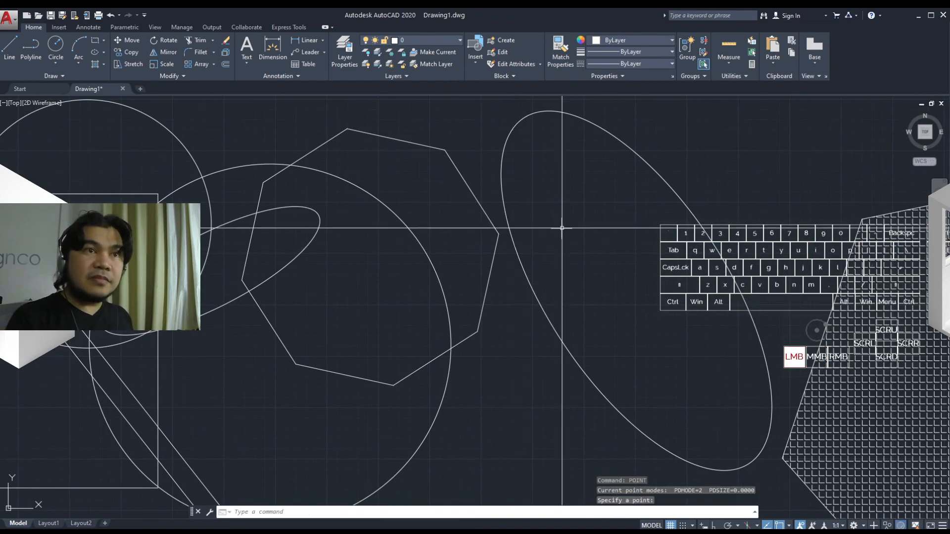
{"action": "middle_click_drag", "start_coordinate": [612, 274], "coordinate": [405, 254]}
{"action": "scroll", "coordinate": [413, 255], "scroll_direction": "down", "scroll_amount": 4}
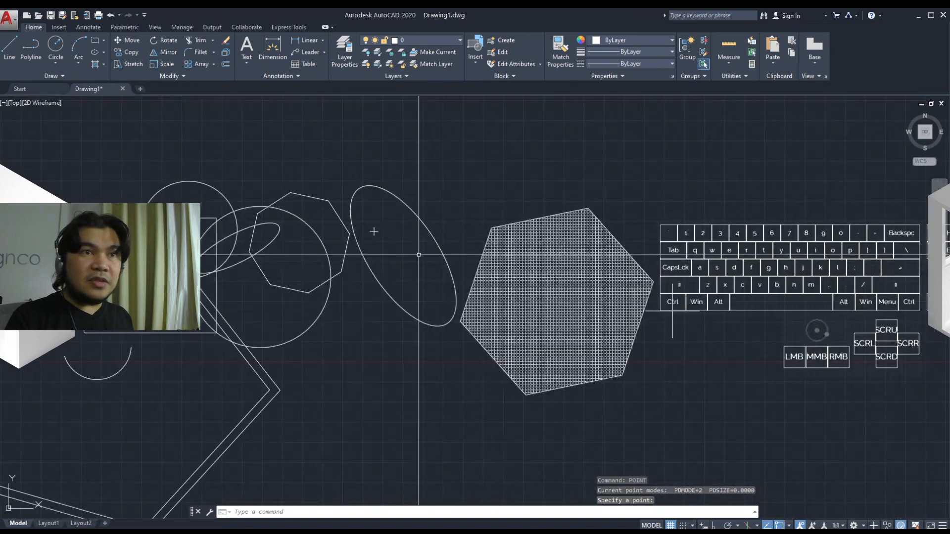
{"action": "mouse_move", "coordinate": [532, 332]}
{"action": "middle_mouse_down"}
{"action": "mouse_move", "coordinate": [407, 314]}
{"action": "mouse_move", "coordinate": [452, 304]}
{"action": "middle_mouse_up"}
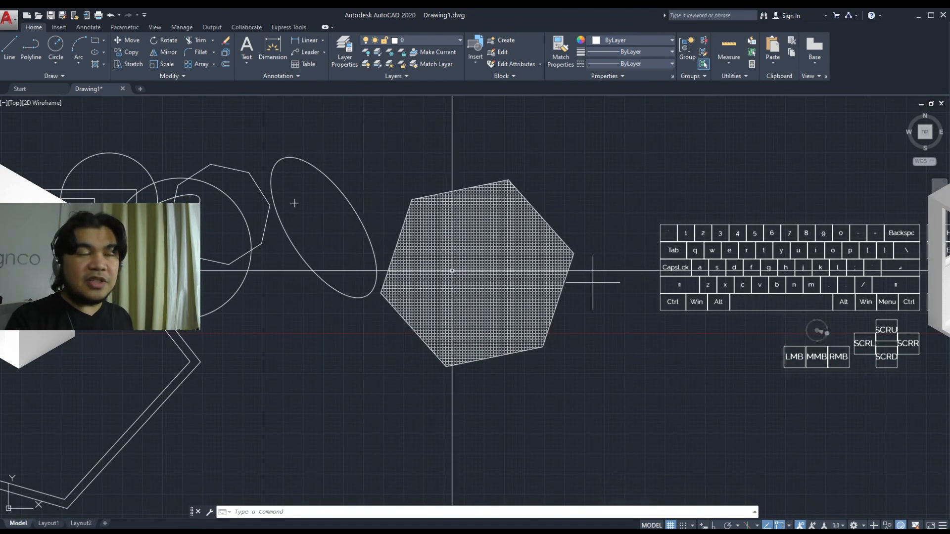
{"action": "middle_click_drag", "start_coordinate": [452, 273], "coordinate": [462, 279]}
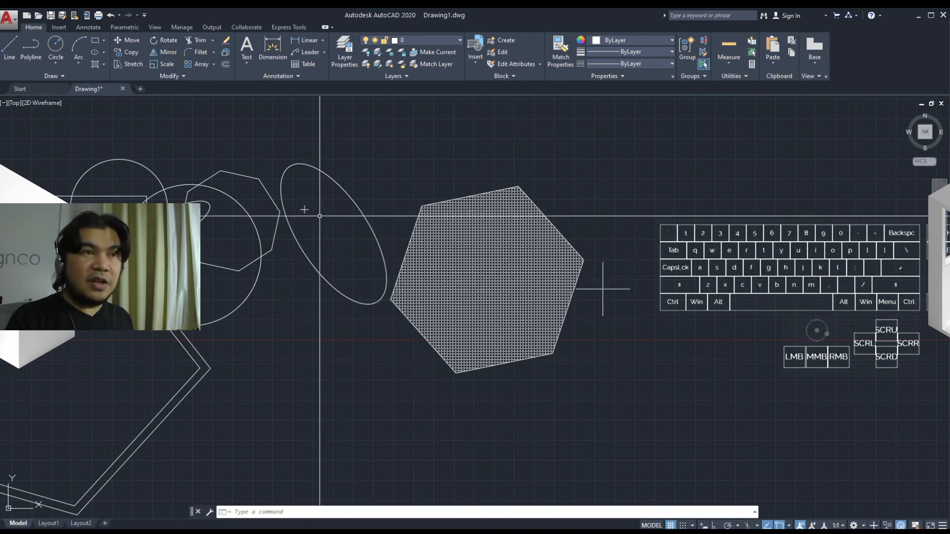
{"action": "middle_click_drag", "start_coordinate": [354, 241], "coordinate": [362, 246]}
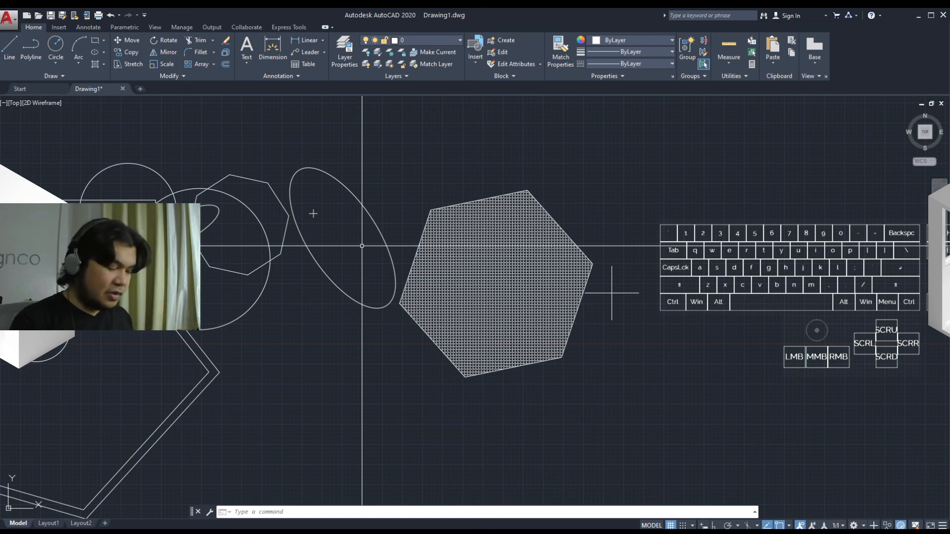
{"action": "type", "text": "re"}
{"action": "key", "text": "Return"}
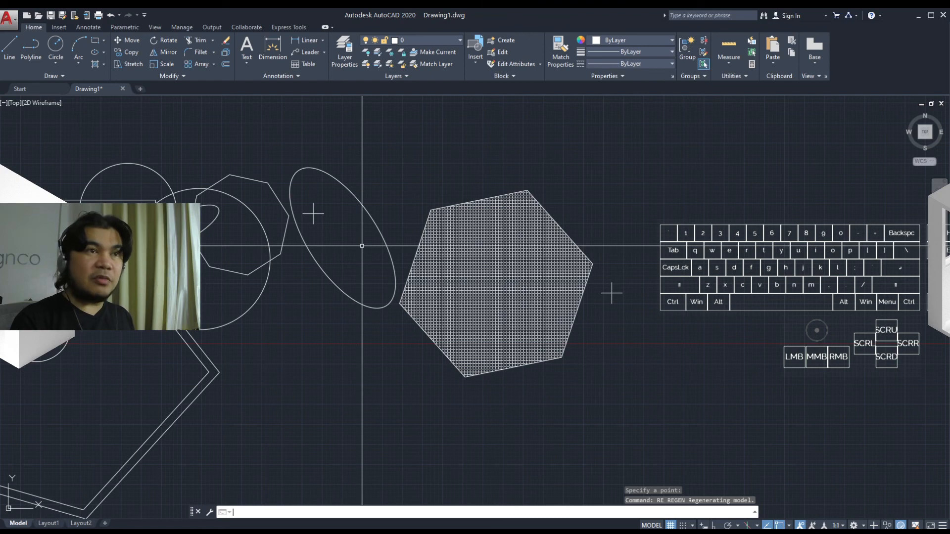
Hatch the tilted ellipse with the ANSI31 pattern by selecting the ellipse as the boundary object
{"action": "middle_click_drag", "start_coordinate": [363, 246], "coordinate": [456, 261]}
{"action": "type", "text": "h"}
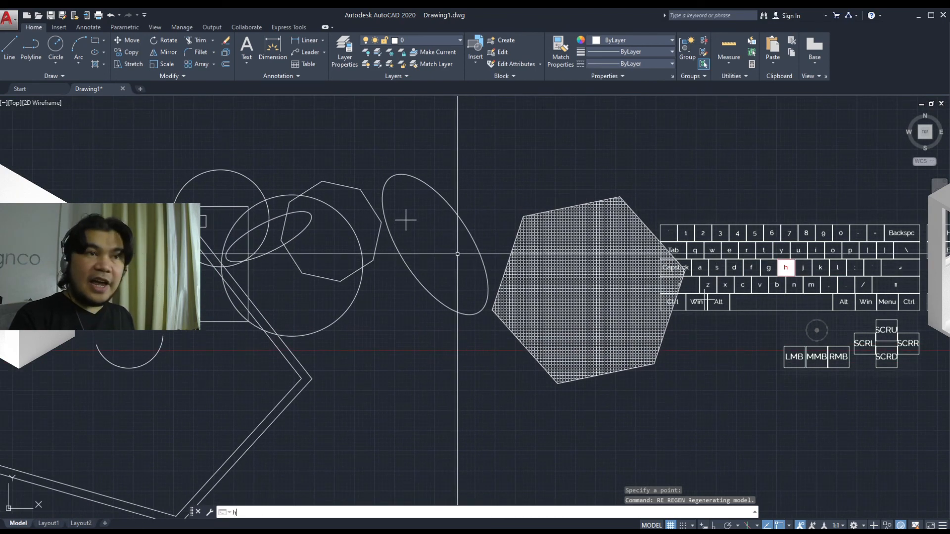
{"action": "key", "text": "Return"}
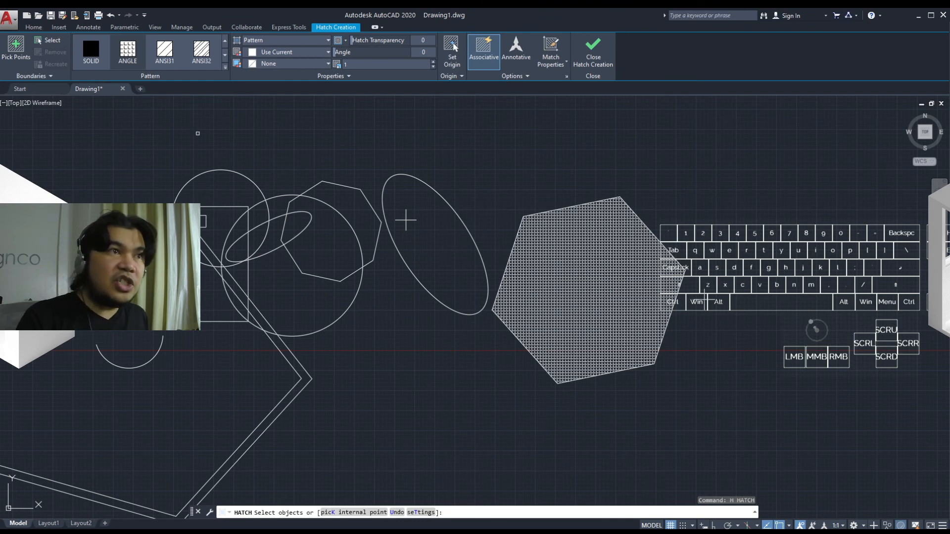
{"action": "left_click", "coordinate": [165, 49]}
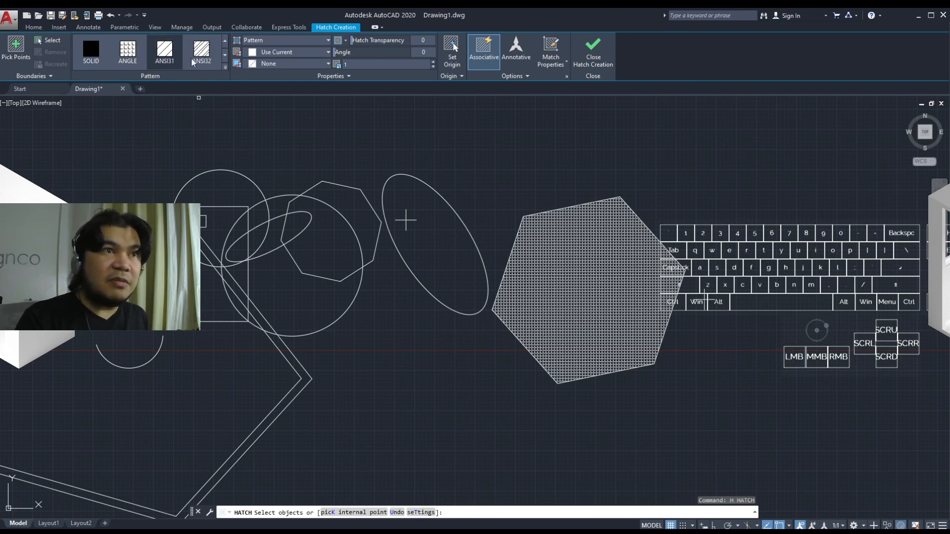
{"action": "left_click", "coordinate": [49, 40]}
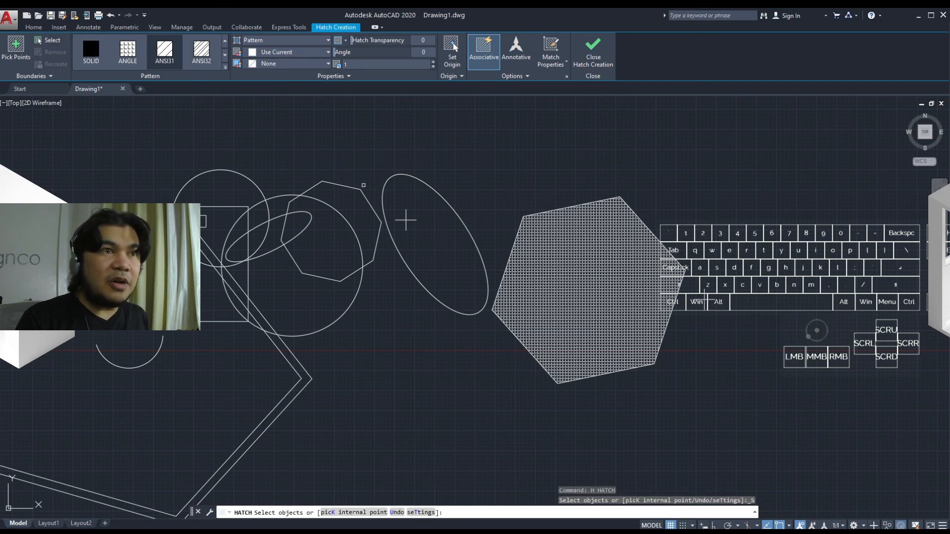
{"action": "left_click", "coordinate": [387, 179]}
{"action": "left_click", "coordinate": [385, 195]}
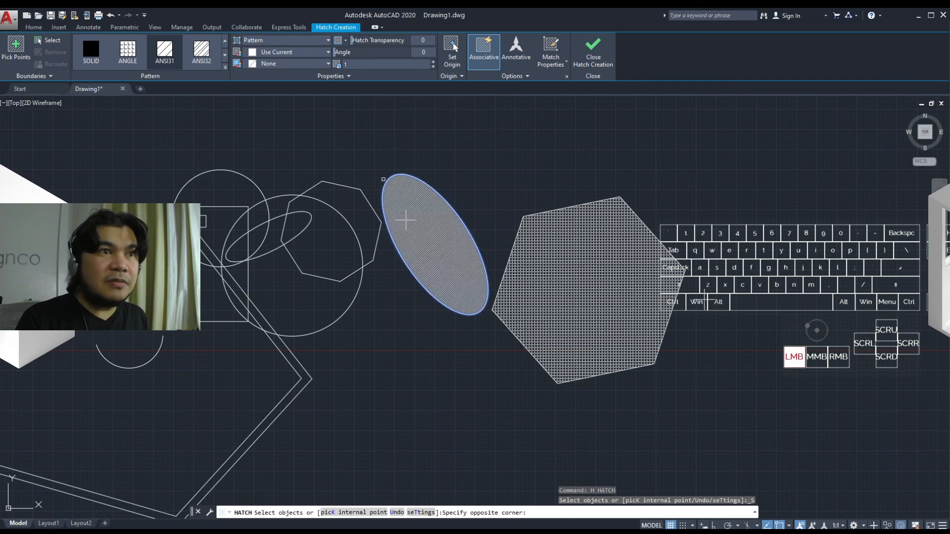
{"action": "scroll", "coordinate": [405, 220], "scroll_direction": "up", "scroll_amount": 6}
{"action": "scroll", "coordinate": [365, 161], "scroll_direction": "down", "scroll_amount": 4}
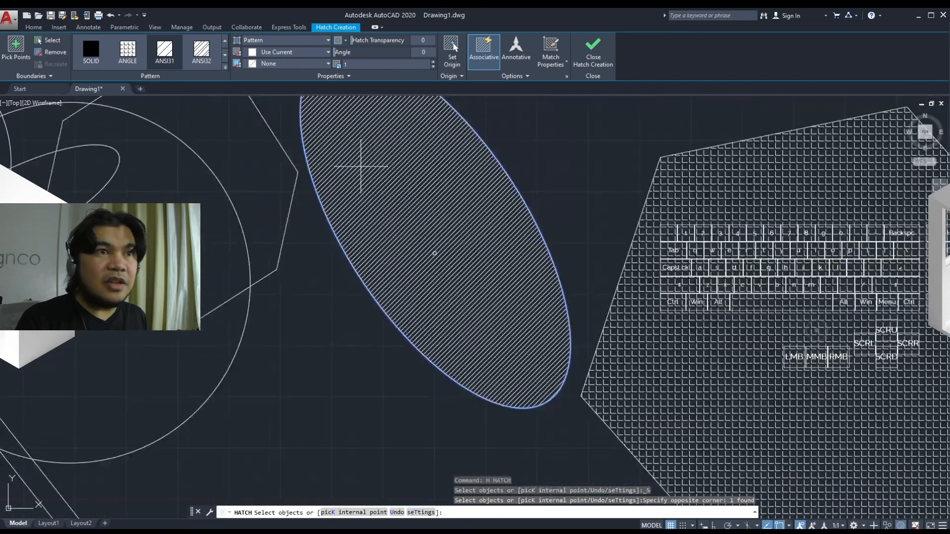
{"action": "scroll", "coordinate": [346, 207], "scroll_direction": "up", "scroll_amount": 1}
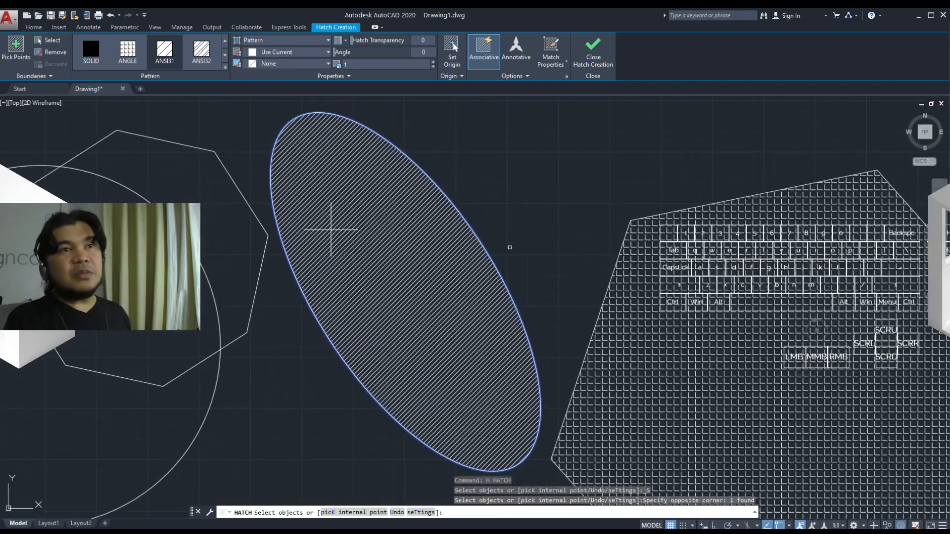
{"action": "key", "text": "Return"}
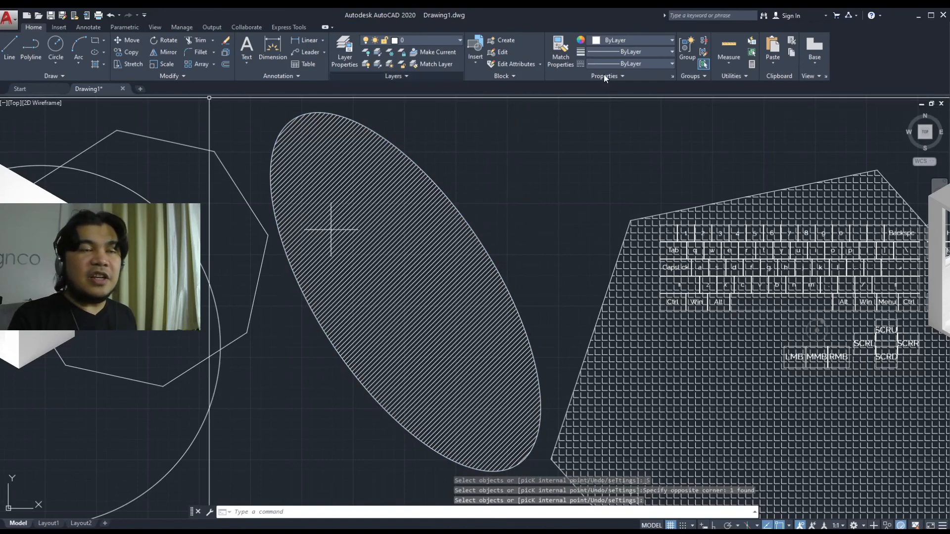
{"action": "mouse_move", "coordinate": [561, 228]}
{"action": "middle_mouse_down"}
{"action": "mouse_move", "coordinate": [601, 188]}
{"action": "mouse_move", "coordinate": [603, 218]}
{"action": "middle_mouse_up"}
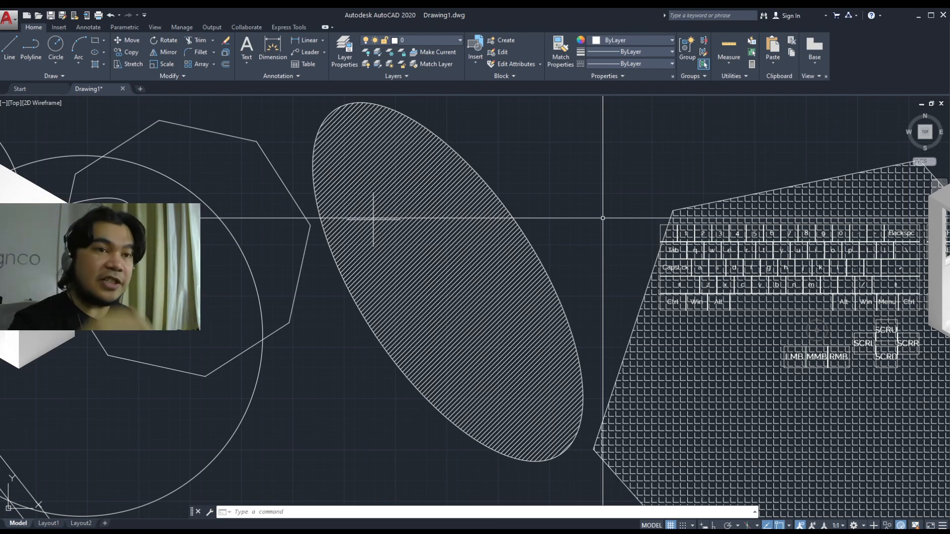
{"action": "scroll", "coordinate": [574, 248], "scroll_direction": "down", "scroll_amount": 4}
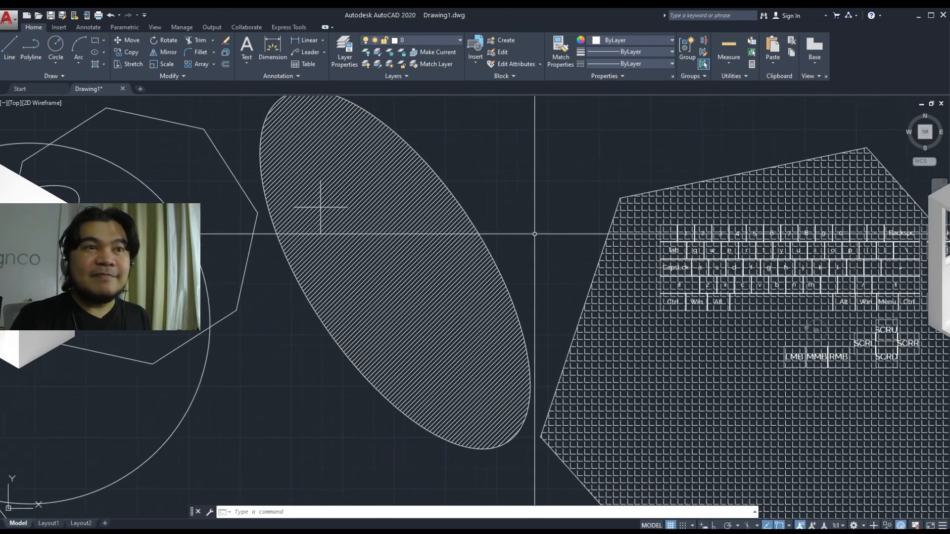
{"action": "scroll", "coordinate": [534, 245], "scroll_direction": "down", "scroll_amount": 2}
{"action": "mouse_move", "coordinate": [516, 303]}
{"action": "middle_mouse_down"}
{"action": "mouse_move", "coordinate": [600, 330]}
{"action": "mouse_move", "coordinate": [597, 291]}
{"action": "mouse_move", "coordinate": [577, 292]}
{"action": "mouse_move", "coordinate": [552, 313]}
{"action": "middle_mouse_up"}
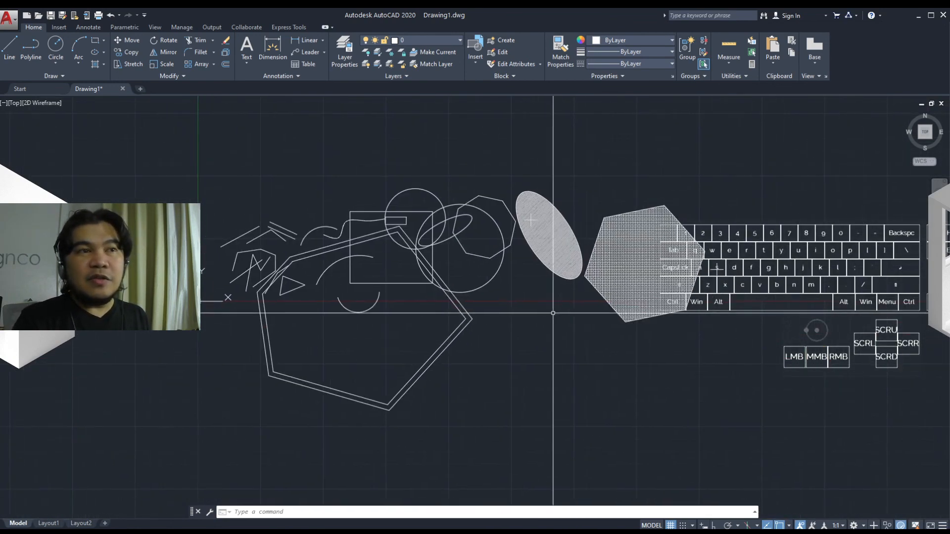